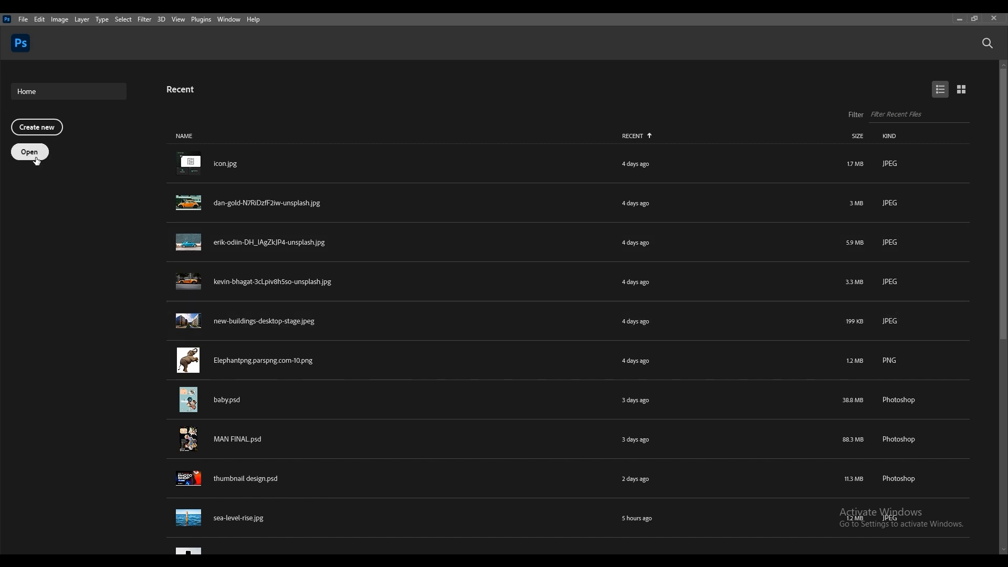
# - Open the portrait photo of the woman in a graduation cap from the desktop's New folder
pyautogui.click(35, 155)
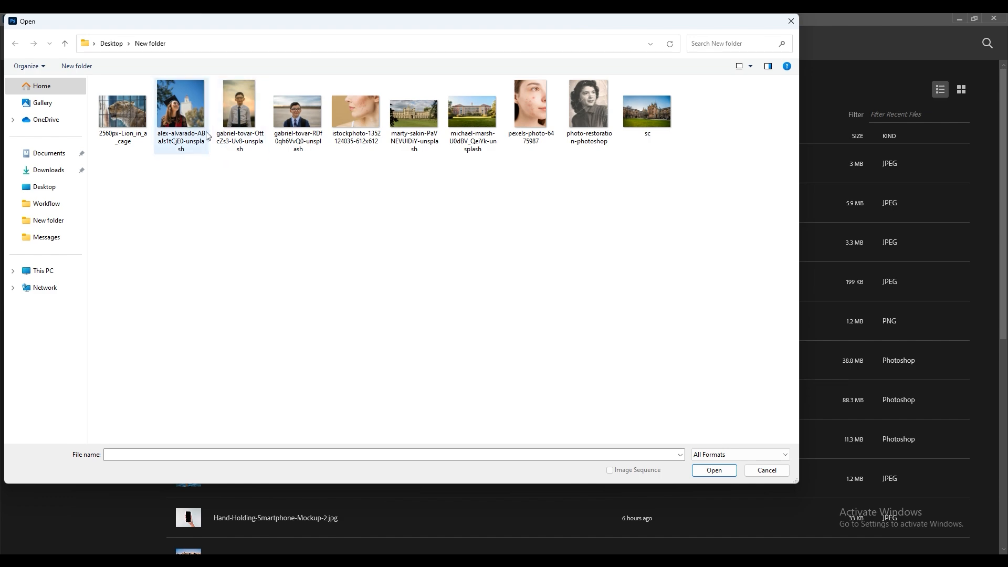
pyautogui.click(190, 124)
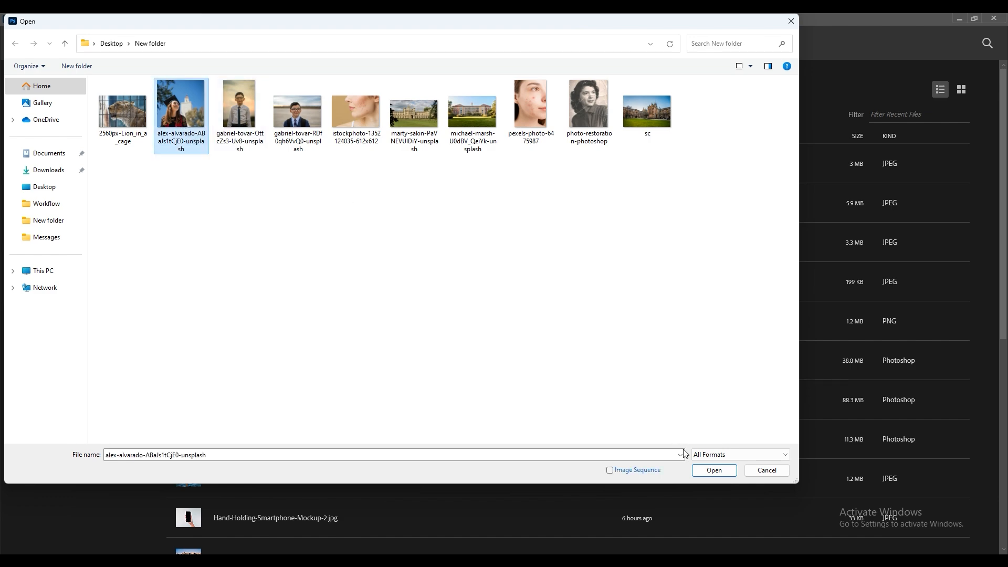
pyautogui.click(712, 471)
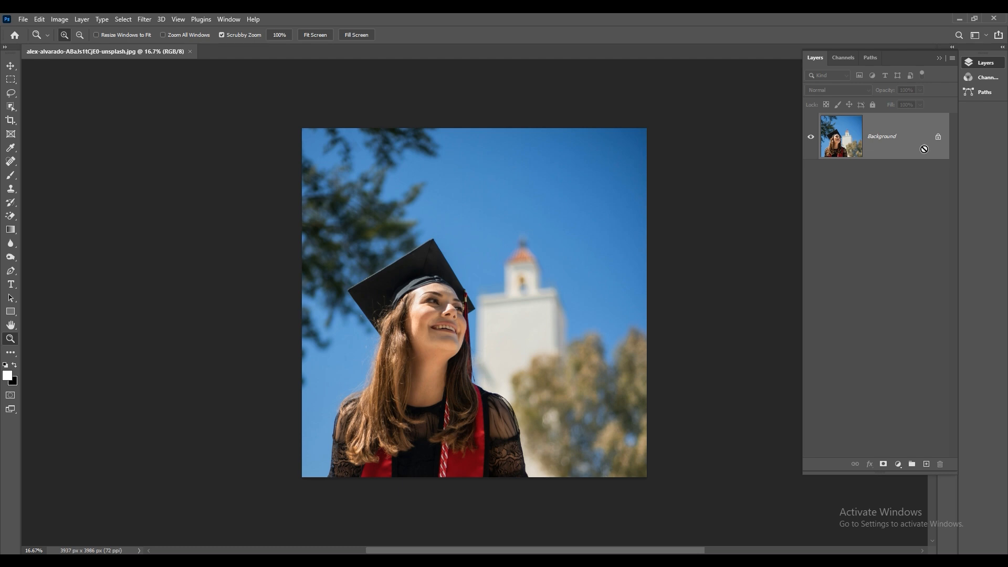
# - Duplicate the Background layer and undo the duplication
pyautogui.hotkey('ctrl', 'j')
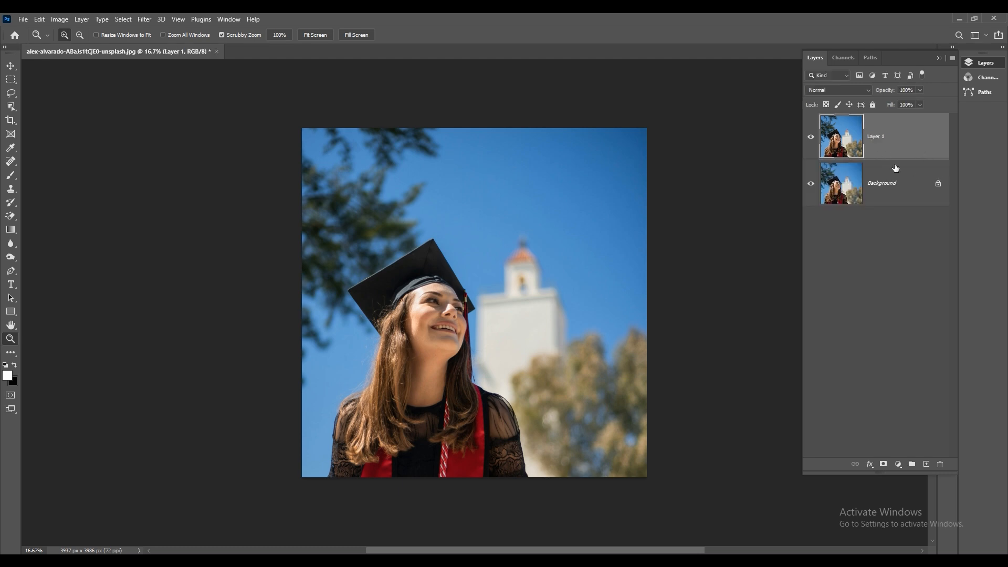
pyautogui.hotkey('ctrl', 'z')
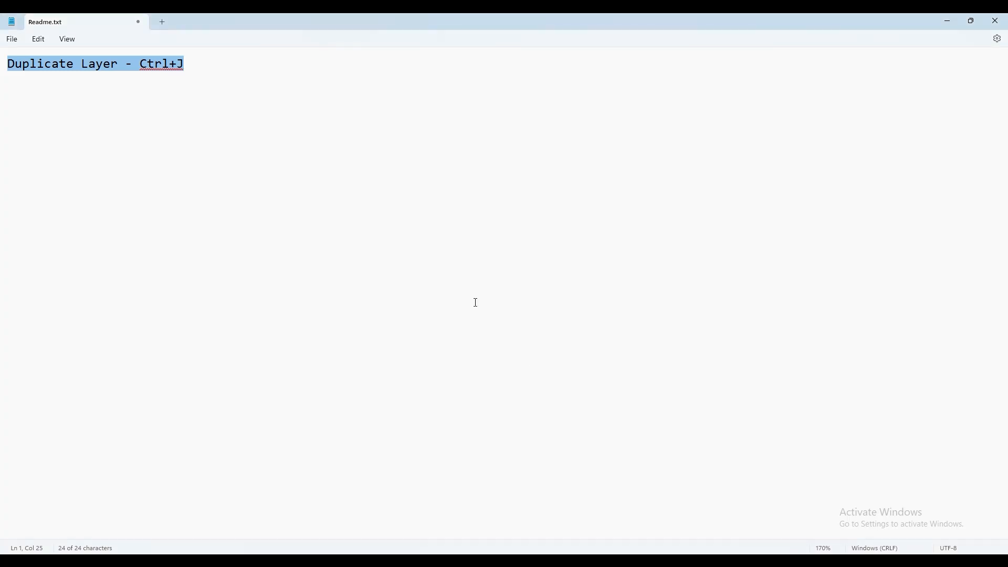
# - In Notepad, add the line "Pen Tool - P" below the first note in Readme.txt and return to Photoshop
pyautogui.click(434, 148)
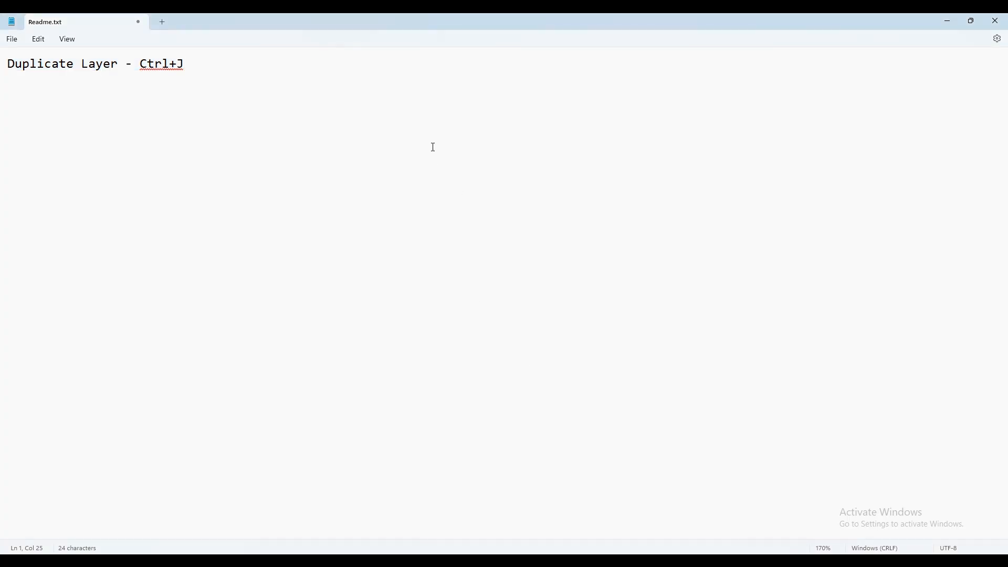
pyautogui.press('Return')
pyautogui.write('Pen Tool - P')
pyautogui.hotkey('alt', 'Tab')
# - Activate the standard Pen Tool from the group of pen tool variants
pyautogui.press('p')
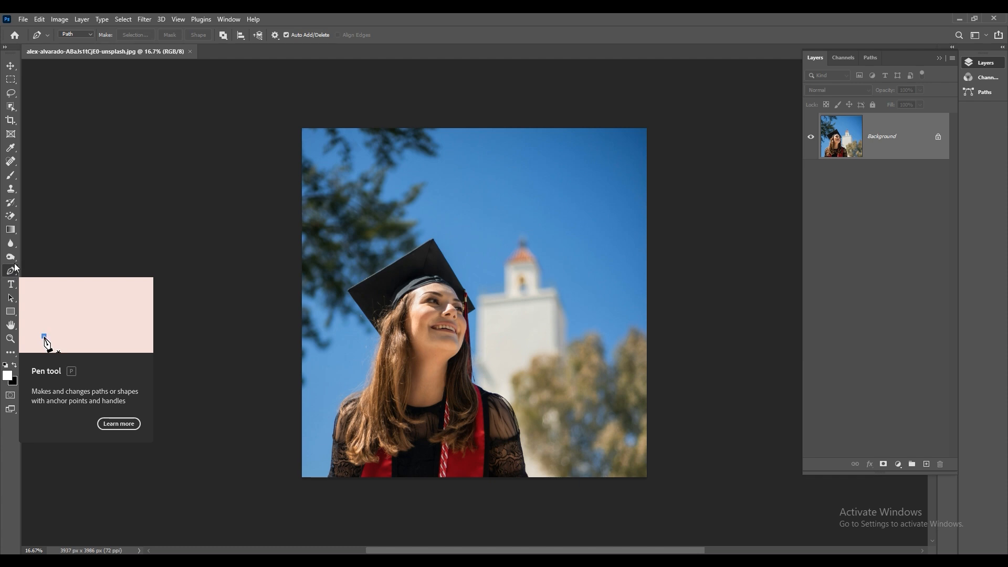
pyautogui.click(16, 277)
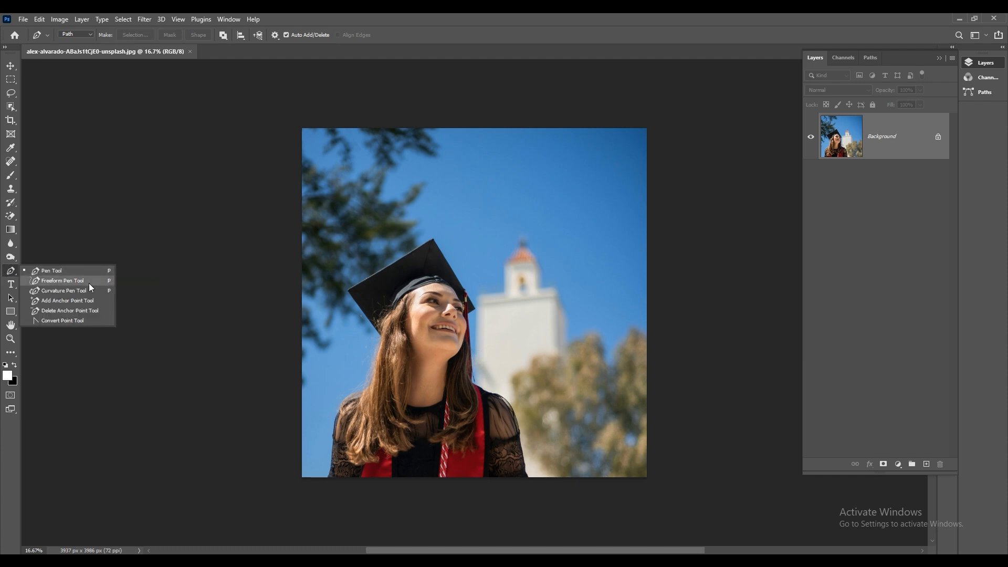
pyautogui.click(64, 271)
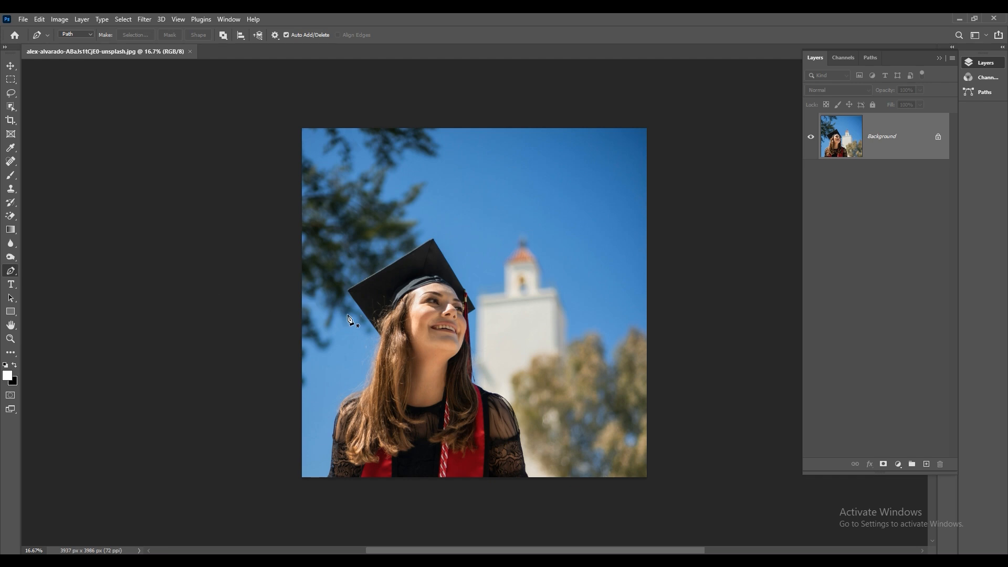
# - Draw a practice zigzag path of eight straight segments from the tree branches down to the tower
pyautogui.scroll(2, 433, 436)
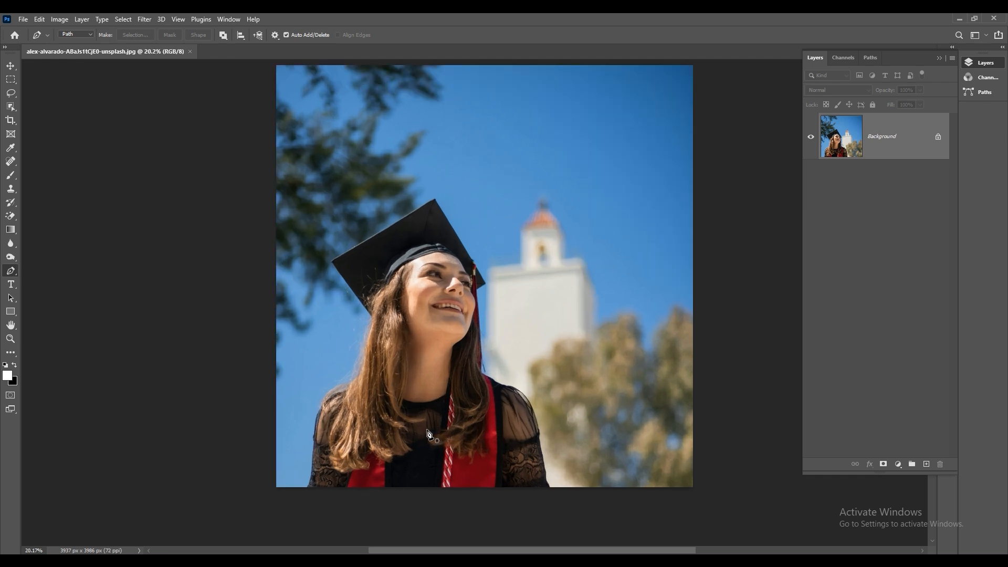
pyautogui.scroll(1, 324, 496)
pyautogui.scroll(-2, 328, 457)
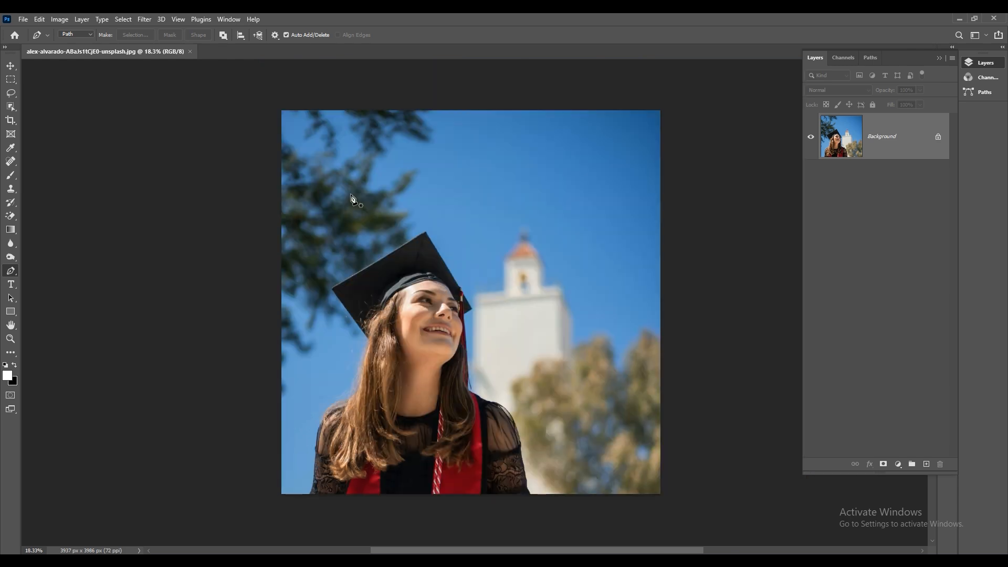
pyautogui.click(342, 204)
pyautogui.click(492, 154)
pyautogui.click(451, 216)
pyautogui.click(530, 206)
pyautogui.click(460, 279)
pyautogui.click(550, 277)
pyautogui.click(487, 320)
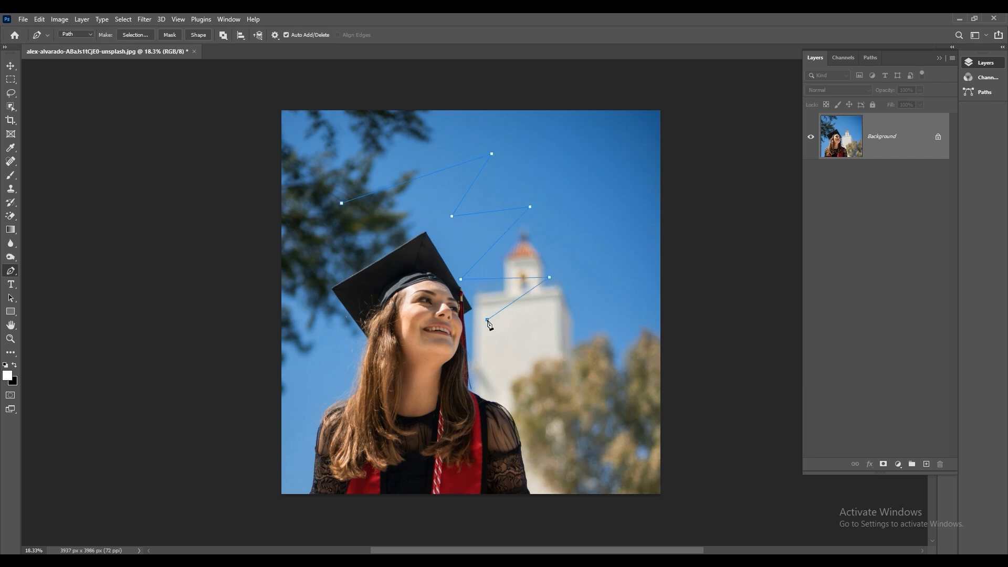
pyautogui.click(552, 332)
pyautogui.click(493, 354)
# - Keep the pen mode on Path and extend the zigzag with five more straight segments toward the lower trees
pyautogui.click(72, 36)
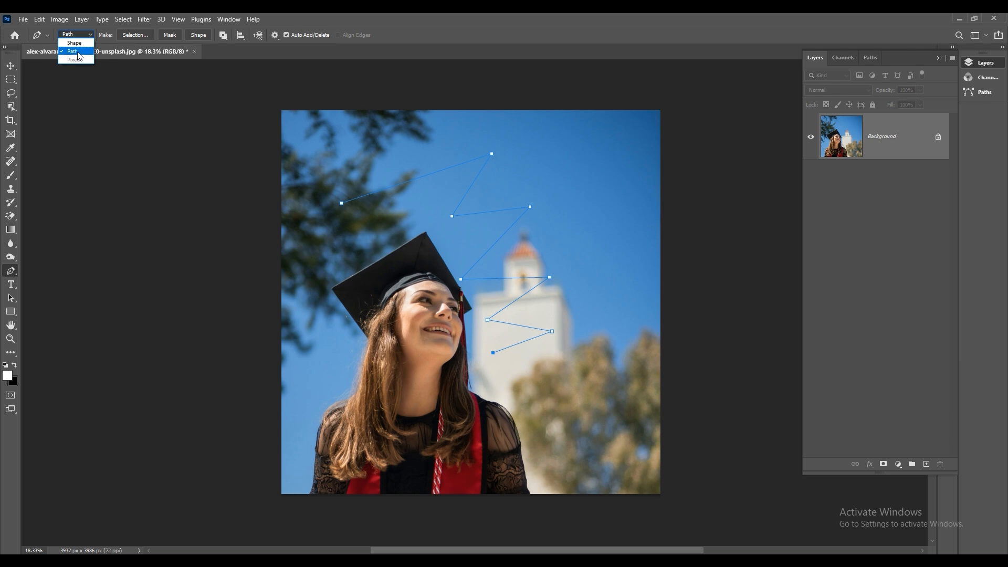
pyautogui.click(82, 55)
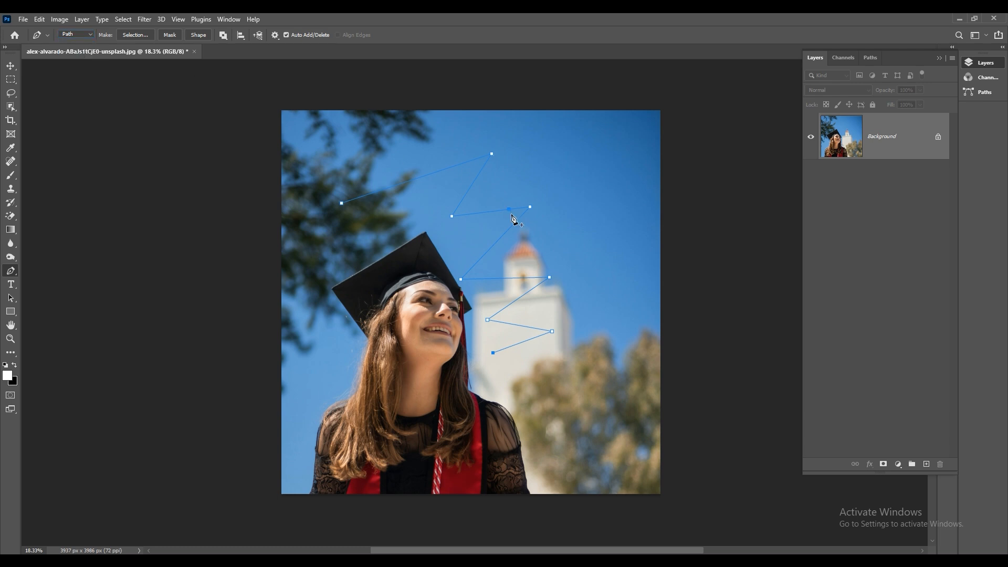
pyautogui.click(530, 366)
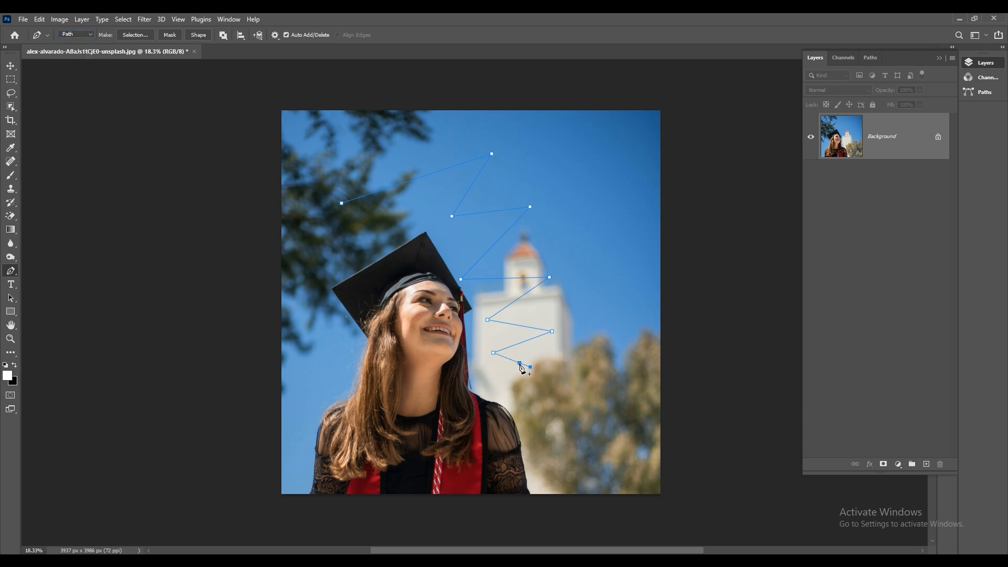
pyautogui.click(578, 367)
pyautogui.click(546, 392)
pyautogui.click(593, 397)
pyautogui.click(552, 418)
# - Draw a practice curved path in the sky and trees to the right of the tower
pyautogui.scroll(3, 530, 441)
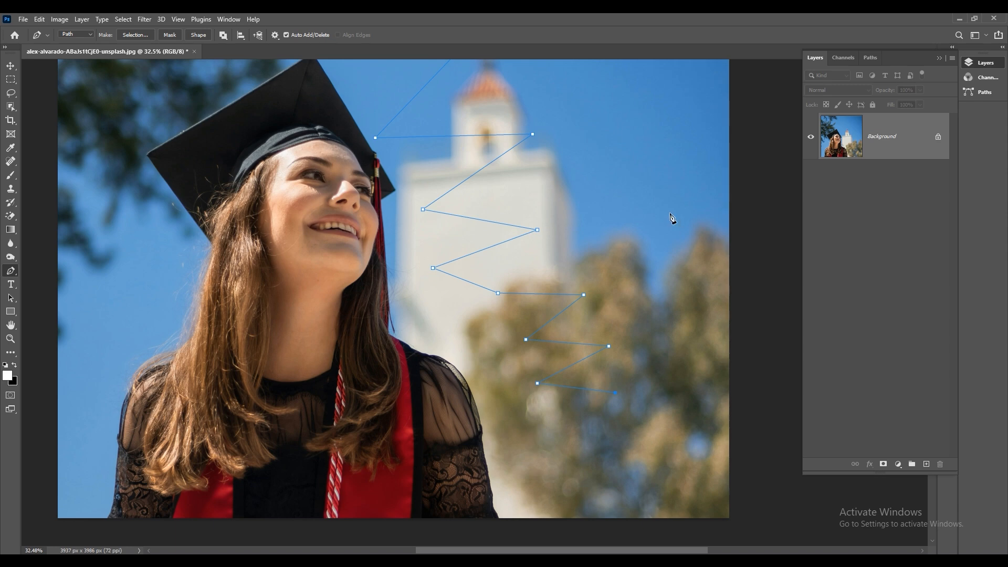
pyautogui.click(589, 116)
pyautogui.moveTo(598, 268); pyautogui.dragTo(598, 260)
pyautogui.moveTo(667, 339); pyautogui.dragTo(602, 336)
# - Delete the practice zigzag and curved paths from the photo
pyautogui.scroll(-1, 598, 331)
pyautogui.scroll(-1, 573, 234)
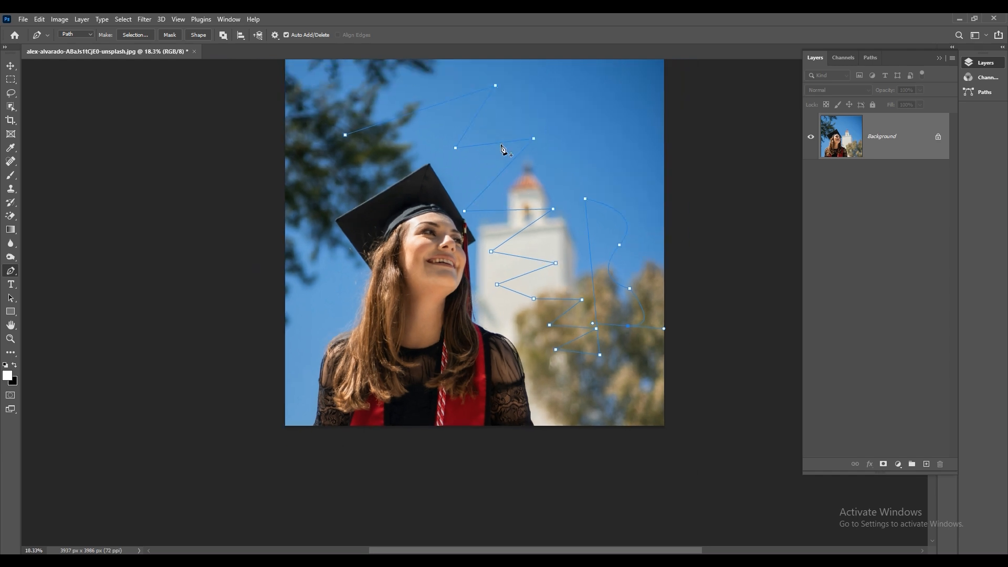
pyautogui.scroll(1, 470, 84)
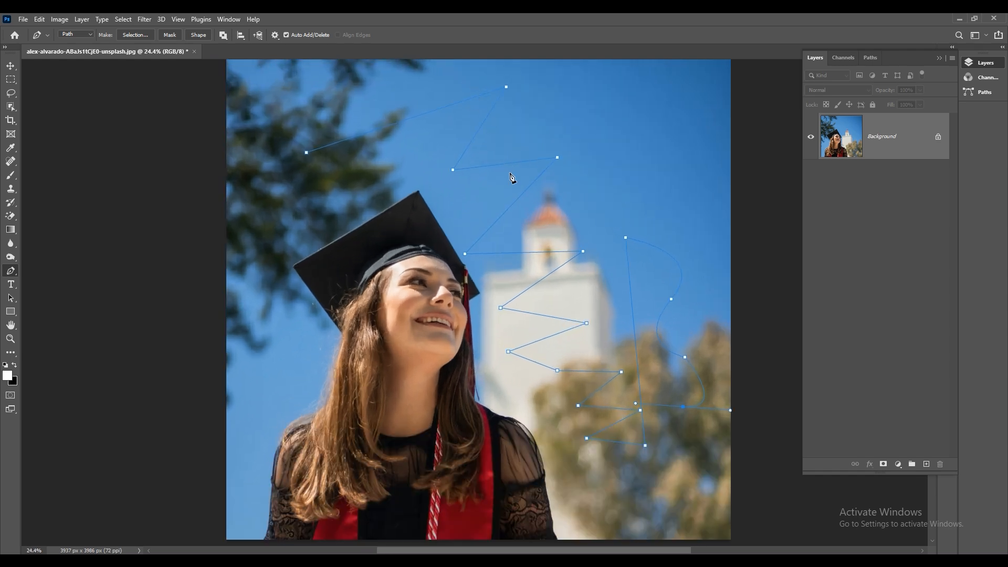
pyautogui.press('Delete')
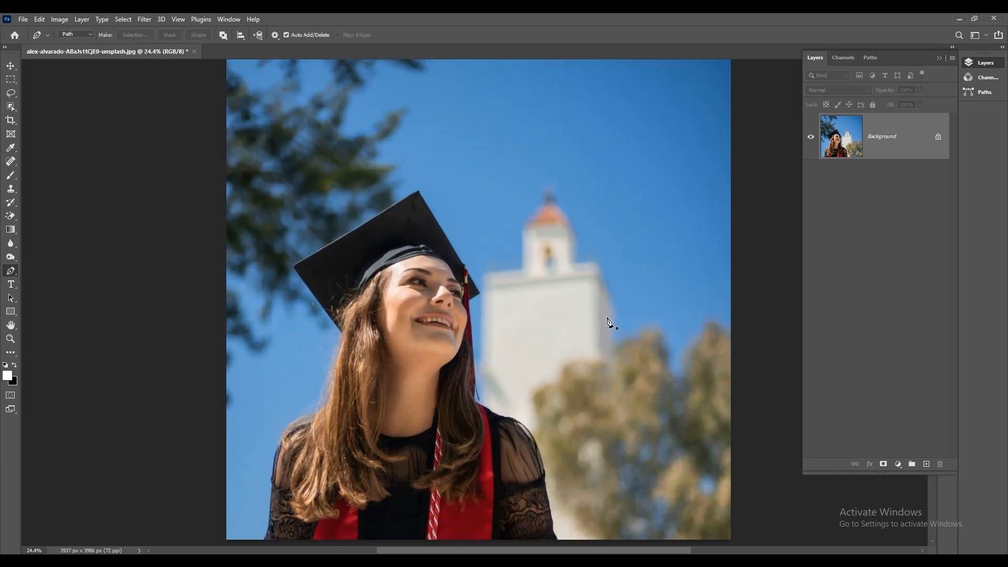
# - Draw an open practice path over the tower, starting with one straight segment and continuing with curved segments
pyautogui.scroll(5, 599, 341)
pyautogui.click(437, 367)
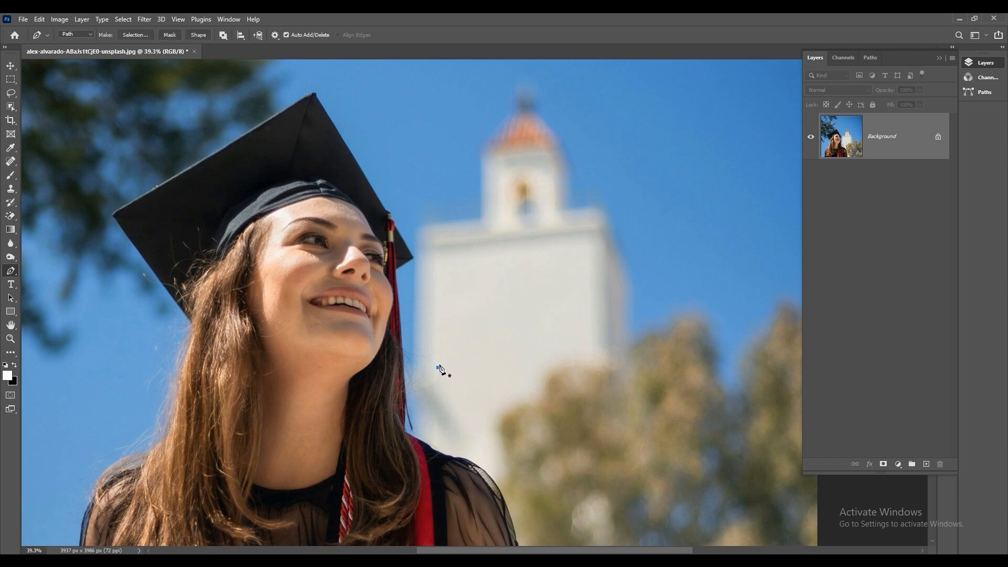
pyautogui.click(479, 270)
pyautogui.moveTo(529, 353); pyautogui.dragTo(491, 404)
pyautogui.click(530, 353)
pyautogui.moveTo(586, 371); pyautogui.dragTo(594, 453)
pyautogui.moveTo(519, 380); pyautogui.dragTo(522, 276)
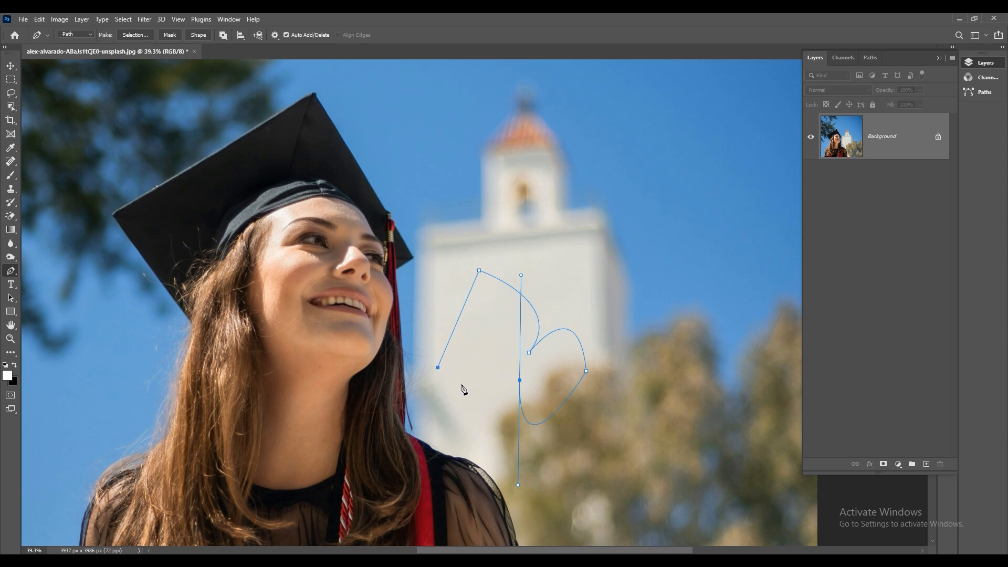
# - Close the practice path with a curved segment at its first anchor point and delete the whole path
pyautogui.click(439, 368)
pyautogui.hotkey('ctrl', 'z')
pyautogui.keyDown('alt'); pyautogui.click(520, 380); pyautogui.keyUp('alt')
pyautogui.moveTo(439, 368); pyautogui.dragTo(425, 332)
pyautogui.hotkey('ctrl', 'z')
pyautogui.moveTo(438, 367); pyautogui.dragTo(430, 267)
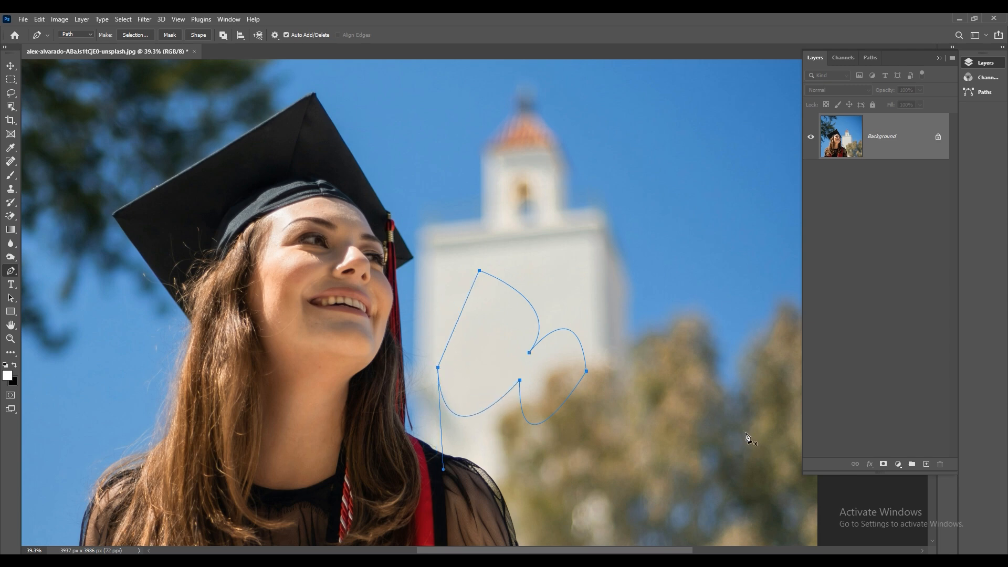
pyautogui.press('Delete')
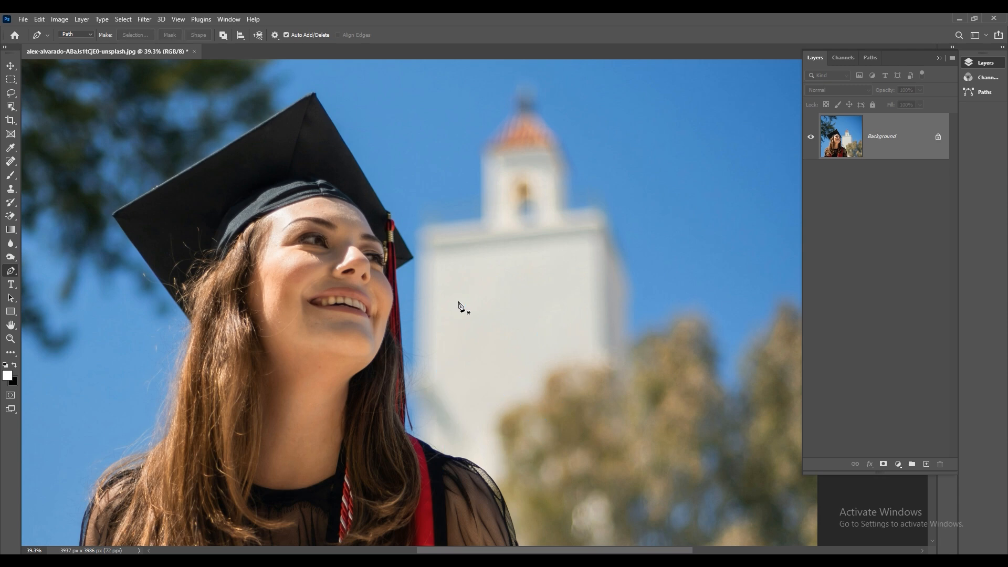
# - Start a path on the graduation cap's upper left edge and run one straight segment along it toward the peak
pyautogui.scroll(-3, 409, 288)
pyautogui.scroll(-2, 331, 336)
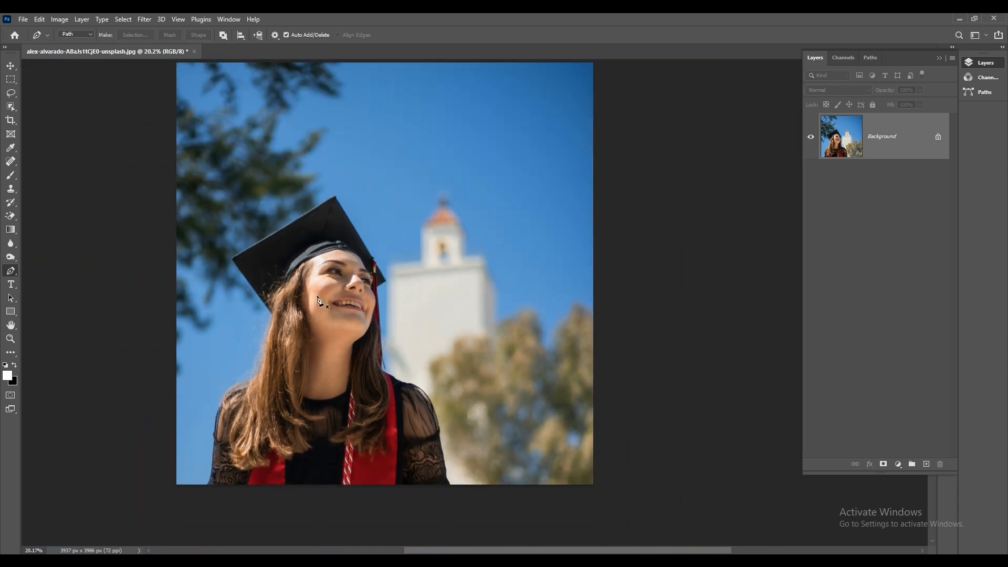
pyautogui.scroll(6, 193, 419)
pyautogui.scroll(4, 315, 158)
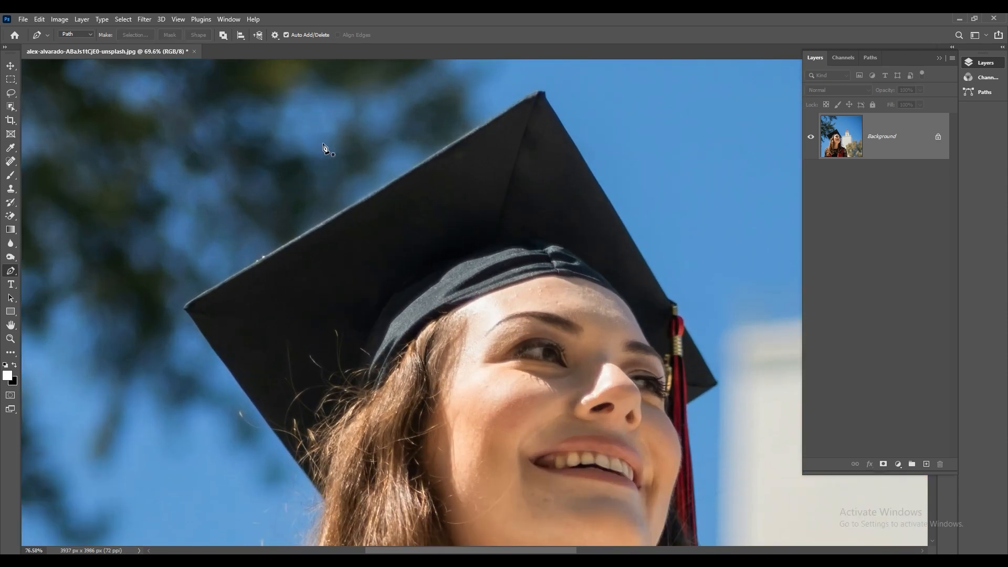
pyautogui.moveTo(385, 241); pyautogui.dragTo(353, 294)
pyautogui.scroll(3, 410, 261)
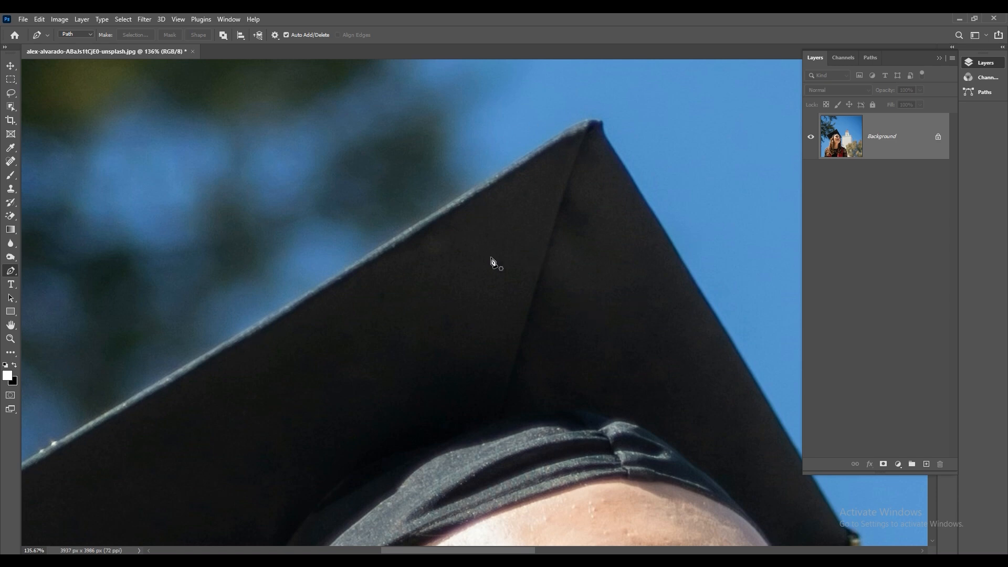
pyautogui.scroll(2, 224, 356)
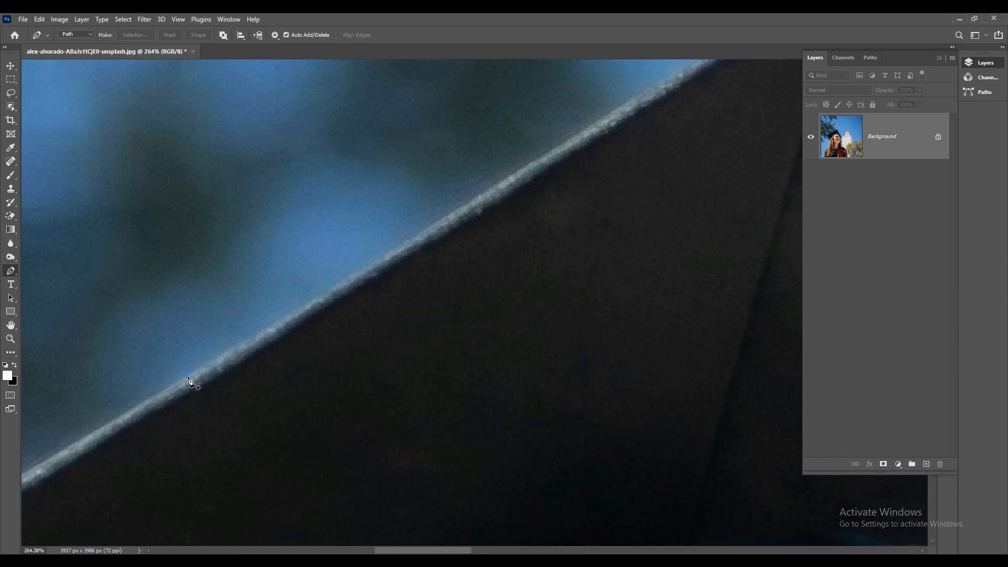
pyautogui.click(190, 380)
pyautogui.scroll(-2, 284, 357)
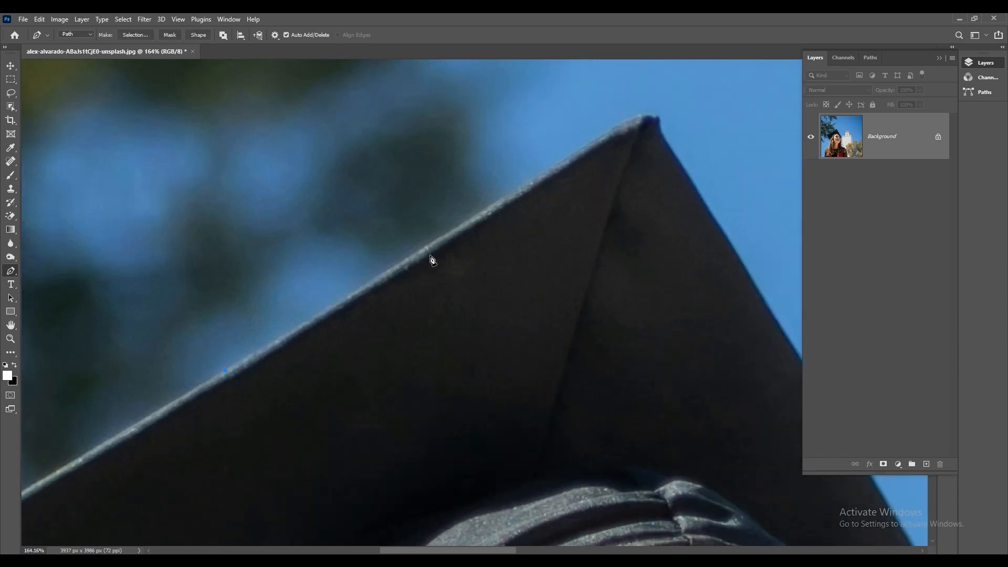
pyautogui.scroll(1, 617, 134)
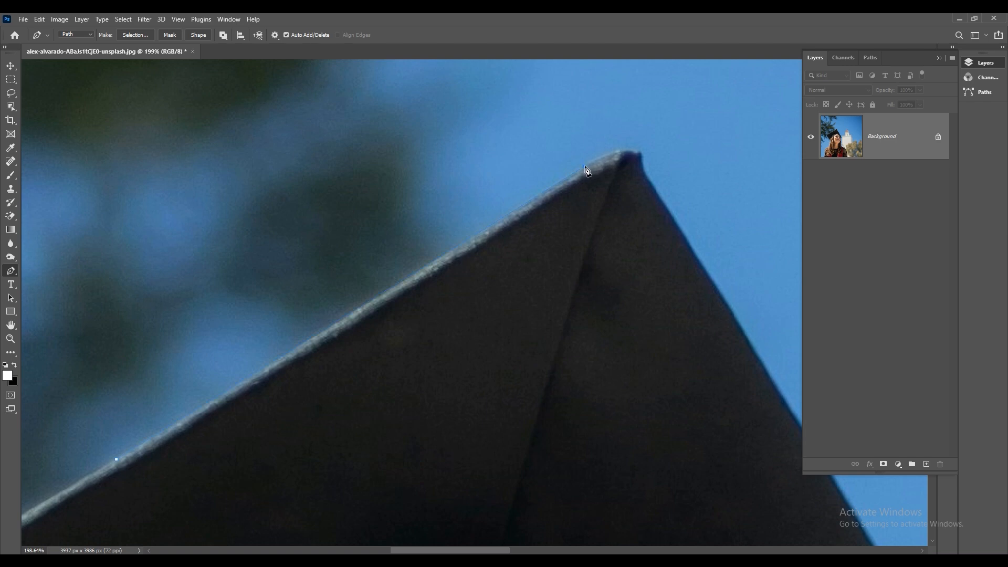
pyautogui.click(583, 166)
# - Continue the path around the cap's peak with closely spaced anchor points at the tip and just below it
pyautogui.scroll(2, 661, 146)
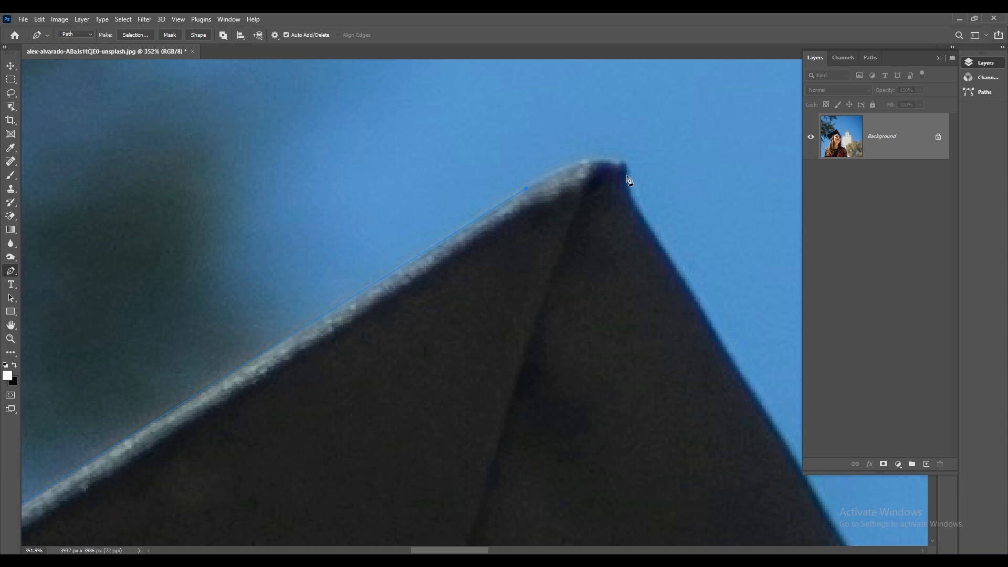
pyautogui.click(626, 174)
pyautogui.moveTo(635, 192); pyautogui.dragTo(641, 214)
pyautogui.press('alt')
pyautogui.keyDown('alt'); pyautogui.click(626, 175); pyautogui.keyUp('alt')
pyautogui.moveTo(641, 215); pyautogui.dragTo(654, 237)
# - Continue the path down the cap's right edge to an anchor point just above the tassel
pyautogui.scroll(-5, 639, 252)
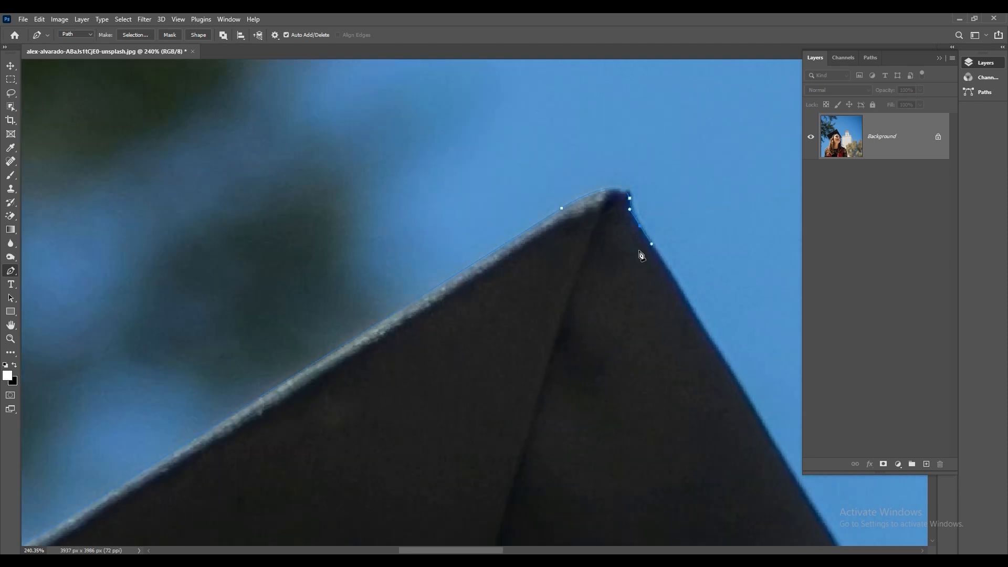
pyautogui.moveTo(712, 303); pyautogui.dragTo(533, 121)
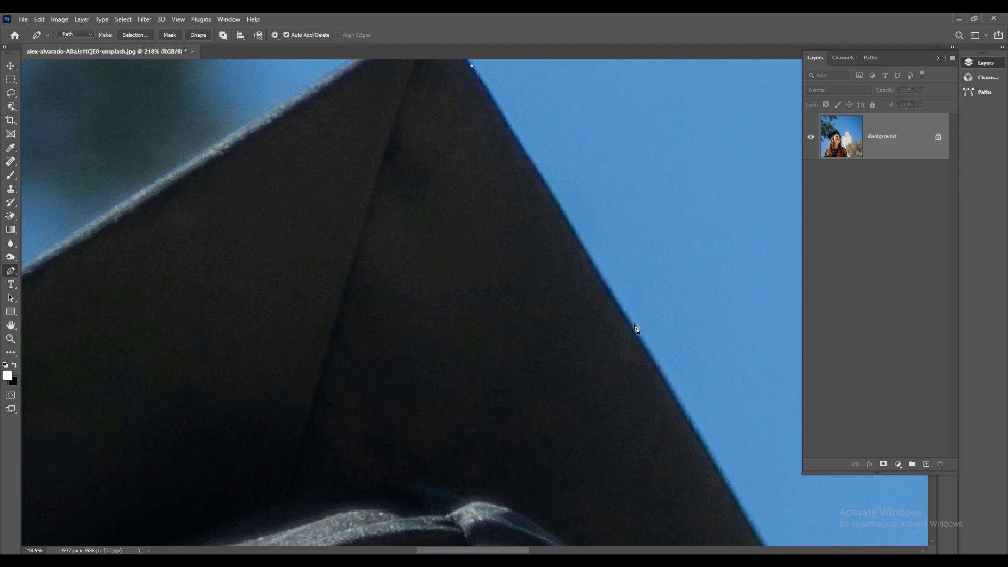
pyautogui.moveTo(633, 327); pyautogui.dragTo(652, 355)
pyautogui.scroll(-6, 664, 376)
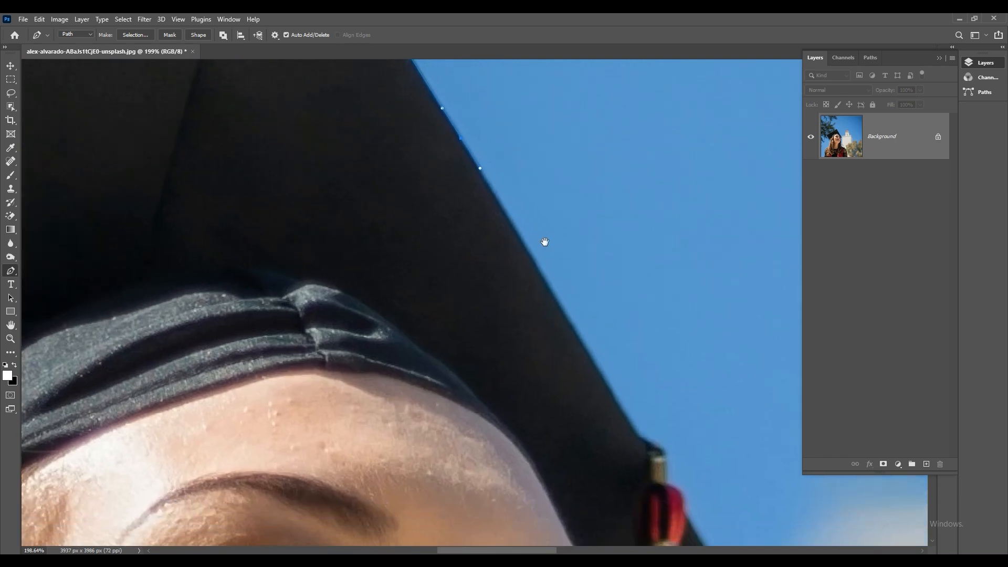
pyautogui.click(613, 399)
pyautogui.moveTo(553, 271); pyautogui.dragTo(617, 361)
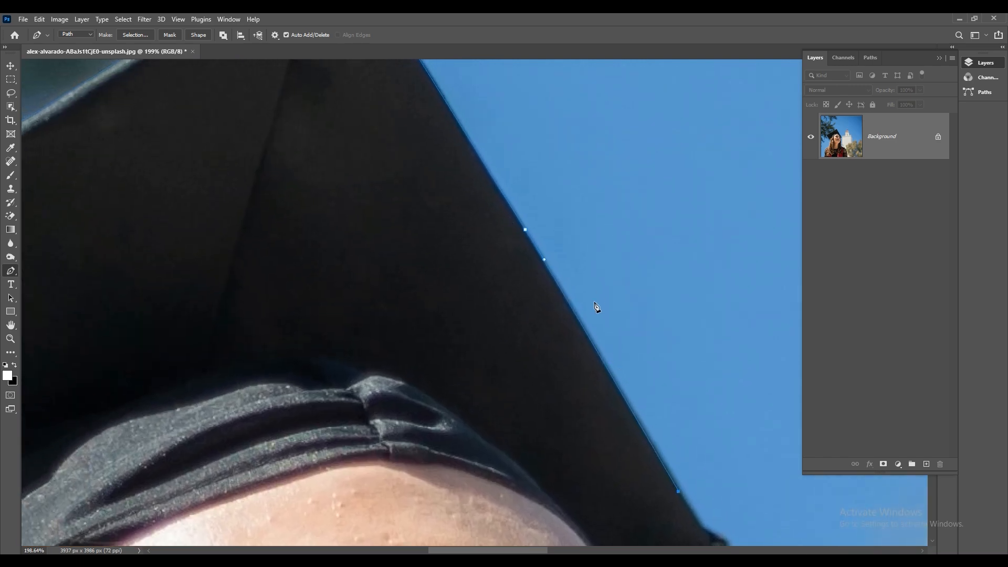
pyautogui.moveTo(553, 269); pyautogui.dragTo(495, 198)
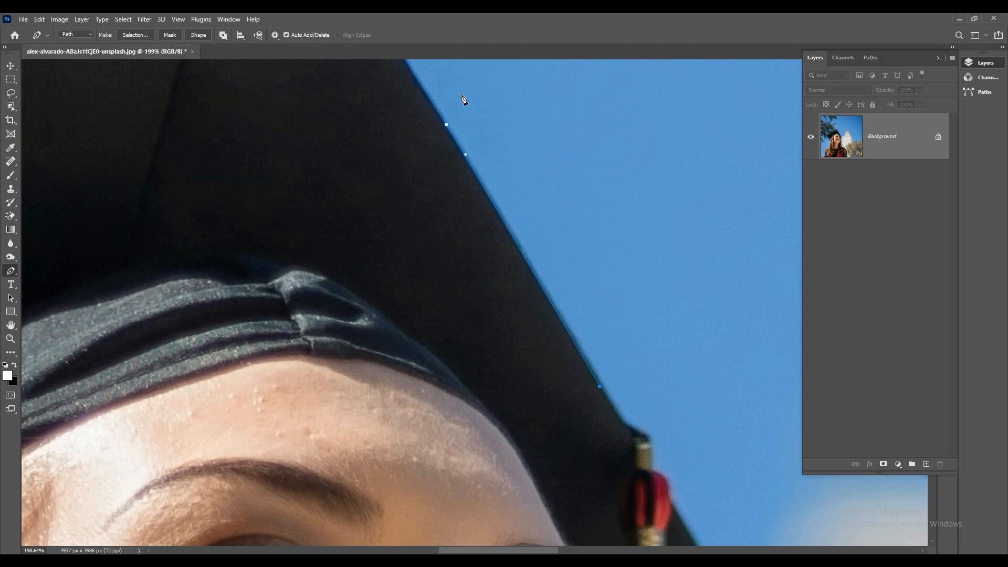
# - Continue the path down the cap's right edge, over the tassel's top end and down beside its upper metal clasp
pyautogui.moveTo(571, 361); pyautogui.dragTo(490, 214)
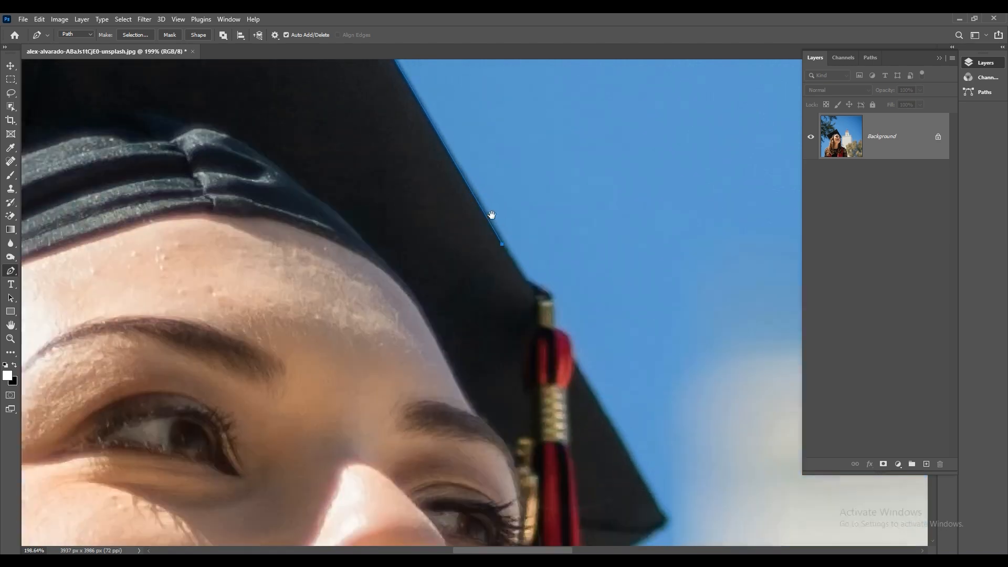
pyautogui.scroll(2, 516, 267)
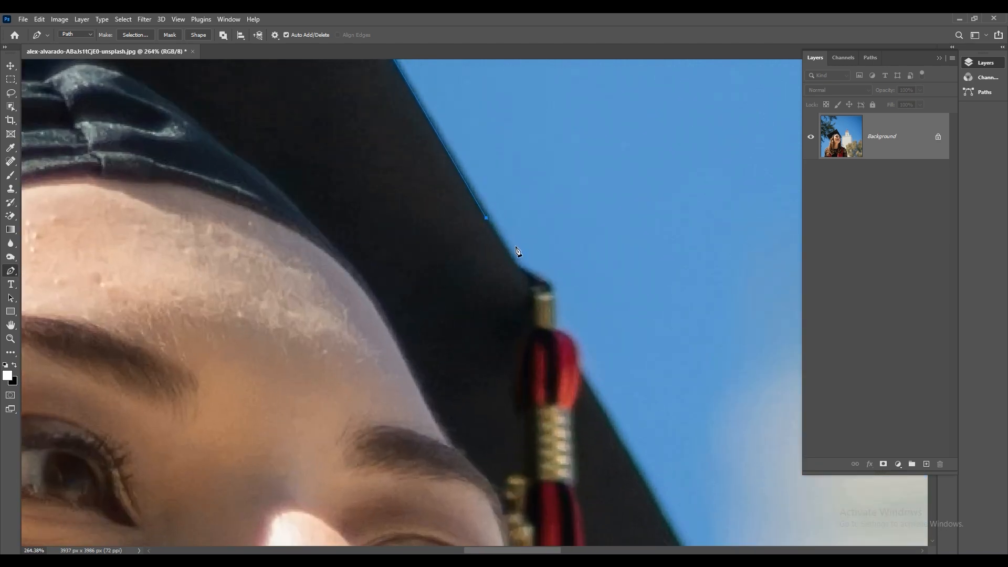
pyautogui.click(518, 267)
pyautogui.moveTo(529, 272); pyautogui.dragTo(527, 273)
pyautogui.click(553, 304)
pyautogui.scroll(2, 557, 313)
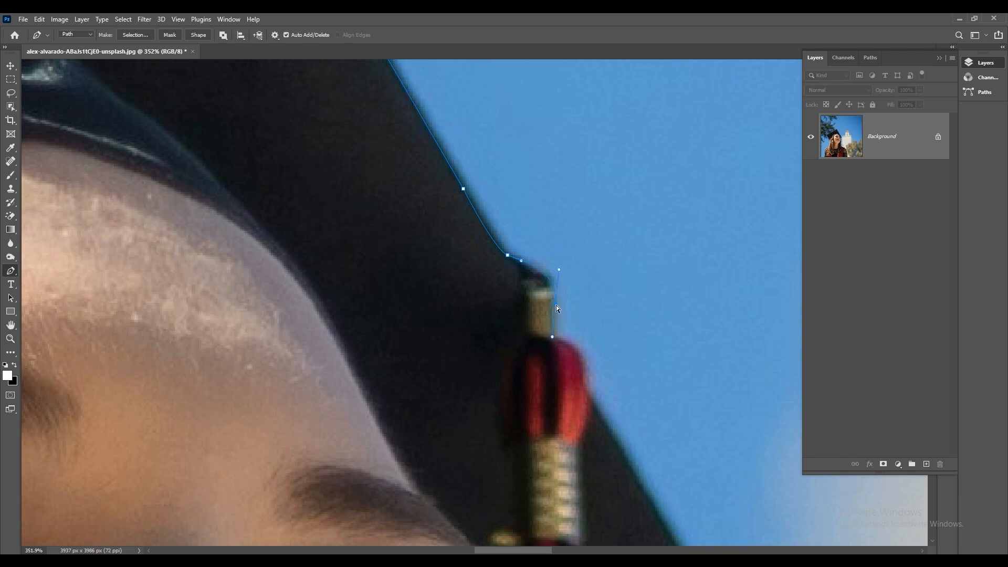
pyautogui.click(557, 335)
# - Curve the path around the tassel's red knot to the point where the cap's edge reappears
pyautogui.moveTo(586, 391); pyautogui.dragTo(579, 439)
pyautogui.scroll(-1, 594, 333)
pyautogui.moveTo(603, 353); pyautogui.dragTo(477, 163)
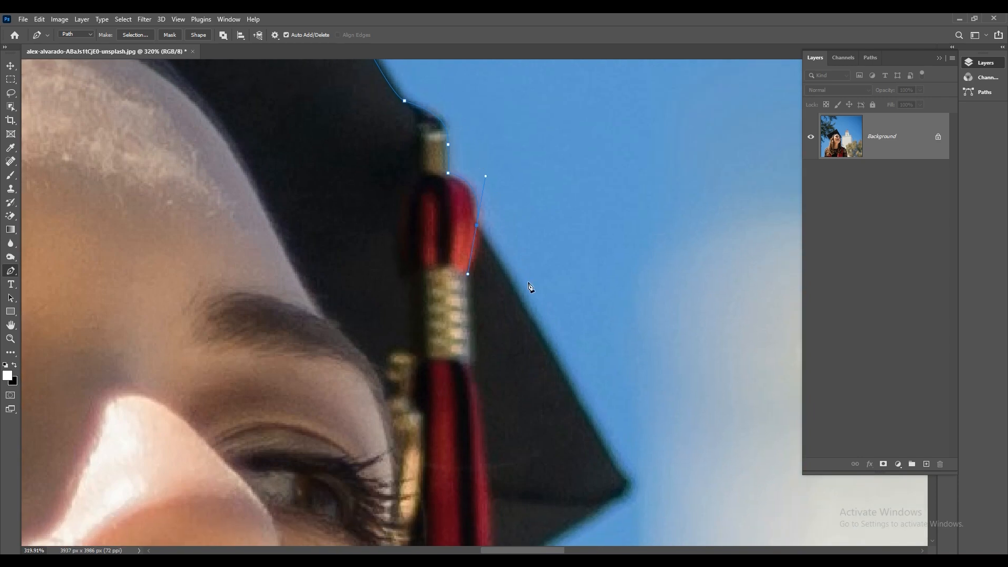
pyautogui.click(554, 362)
pyautogui.scroll(1, 520, 300)
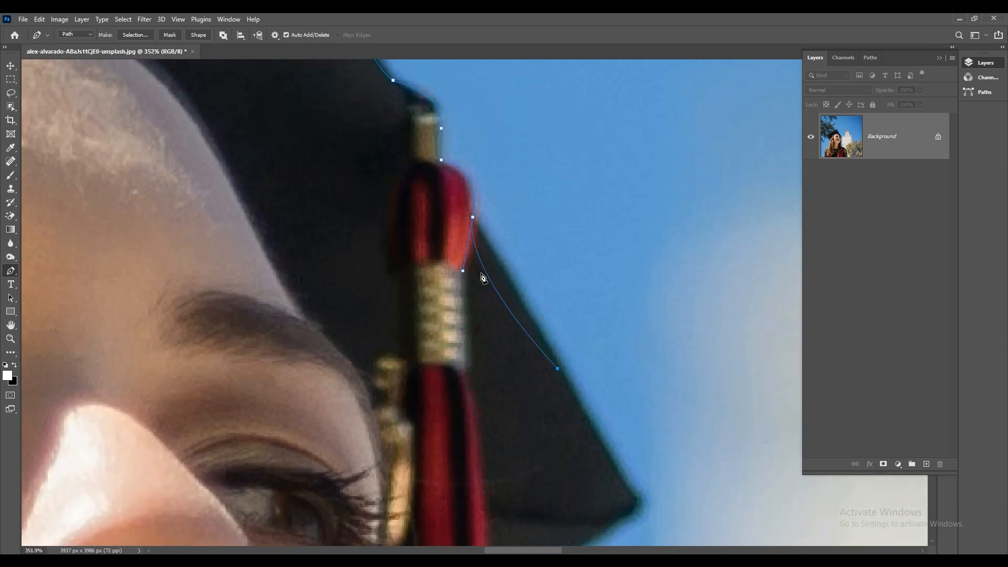
pyautogui.hotkey('ctrl', 'z')
# - Redirect the knot anchor's outgoing handle along the cap's edge and extend the path to the cap's right corner
pyautogui.click(472, 216)
pyautogui.moveTo(462, 271); pyautogui.dragTo(496, 262)
pyautogui.click(629, 492)
# - Round the path around the cap's right corner and run it along the lower edge back to the tassel
pyautogui.scroll(-3, 632, 473)
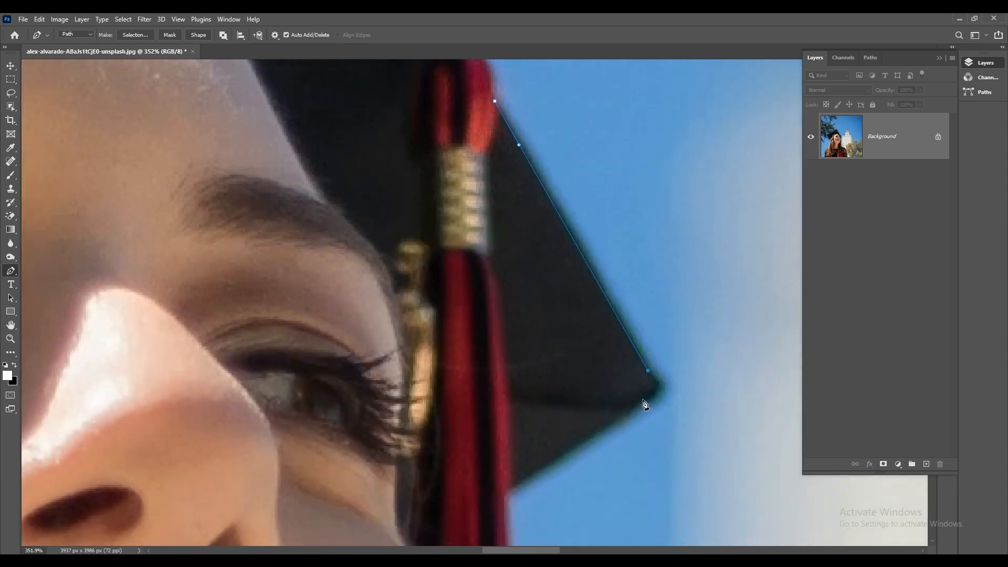
pyautogui.moveTo(643, 400); pyautogui.dragTo(620, 417)
pyautogui.click(507, 490)
pyautogui.scroll(-3, 551, 391)
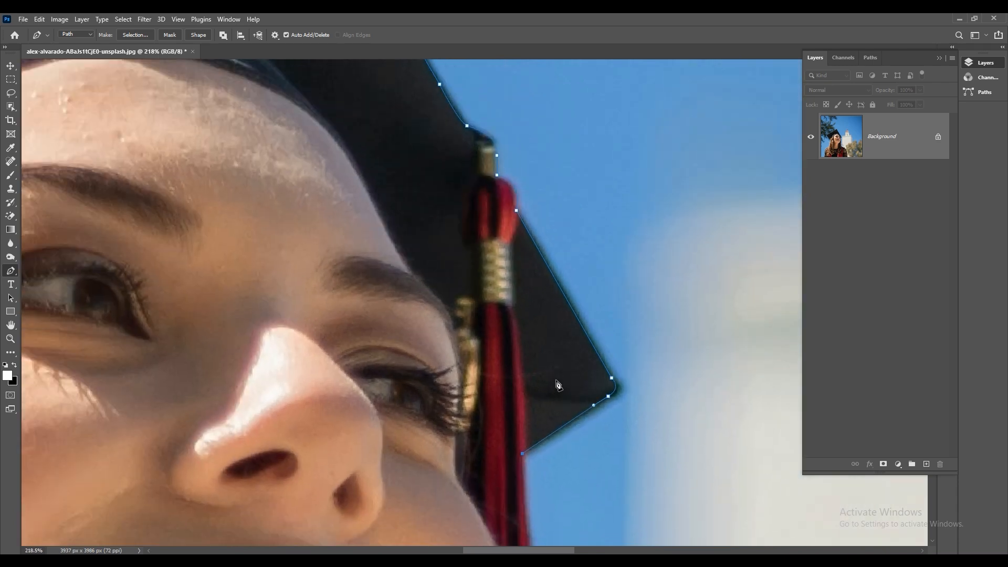
# - Continue the path down the tassel's outer edge with curved segments to near the end of its loose strand
pyautogui.scroll(-5, 558, 384)
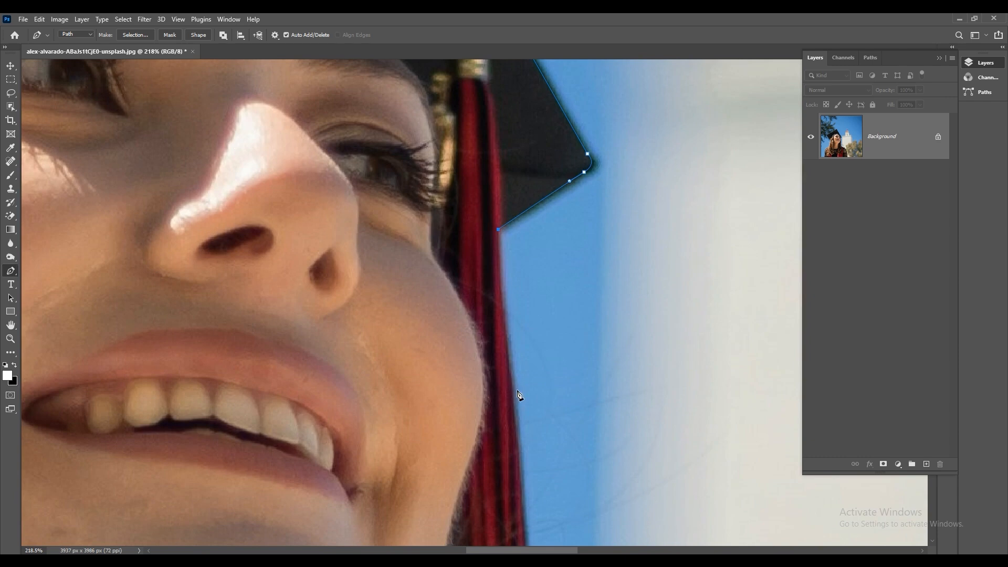
pyautogui.scroll(-2, 549, 472)
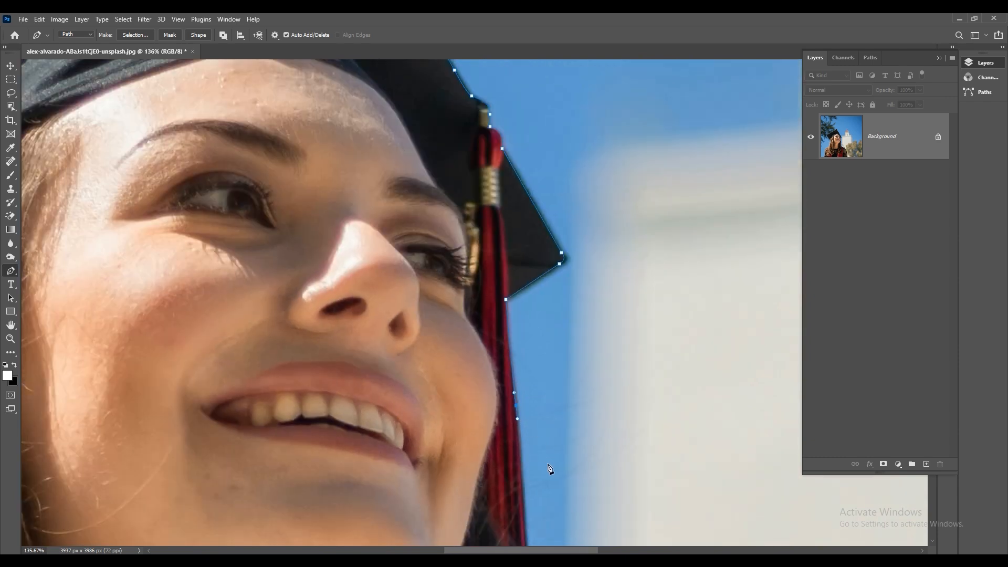
pyautogui.scroll(-5, 541, 326)
pyautogui.moveTo(515, 372); pyautogui.dragTo(517, 252)
pyautogui.scroll(-5, 521, 382)
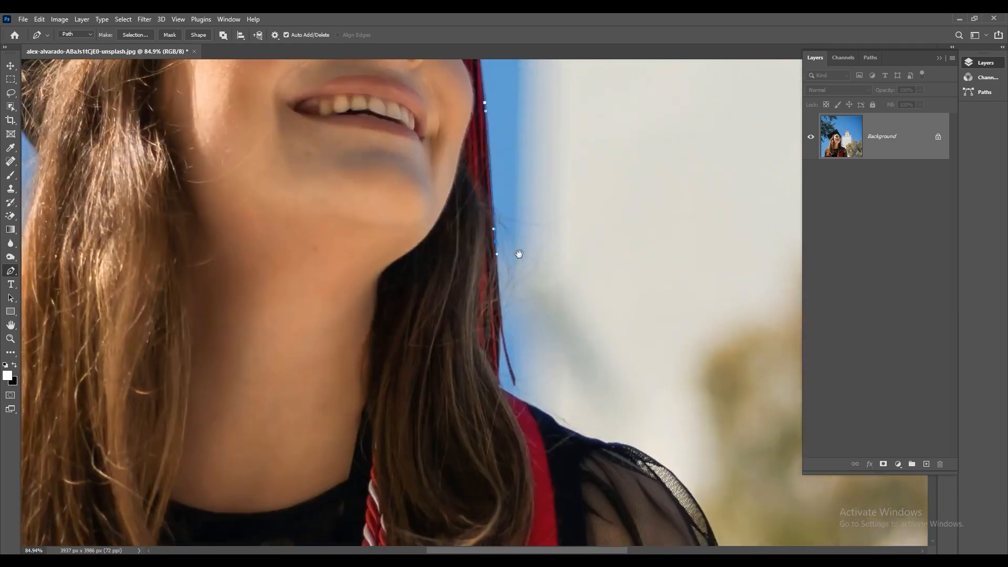
pyautogui.scroll(8, 502, 331)
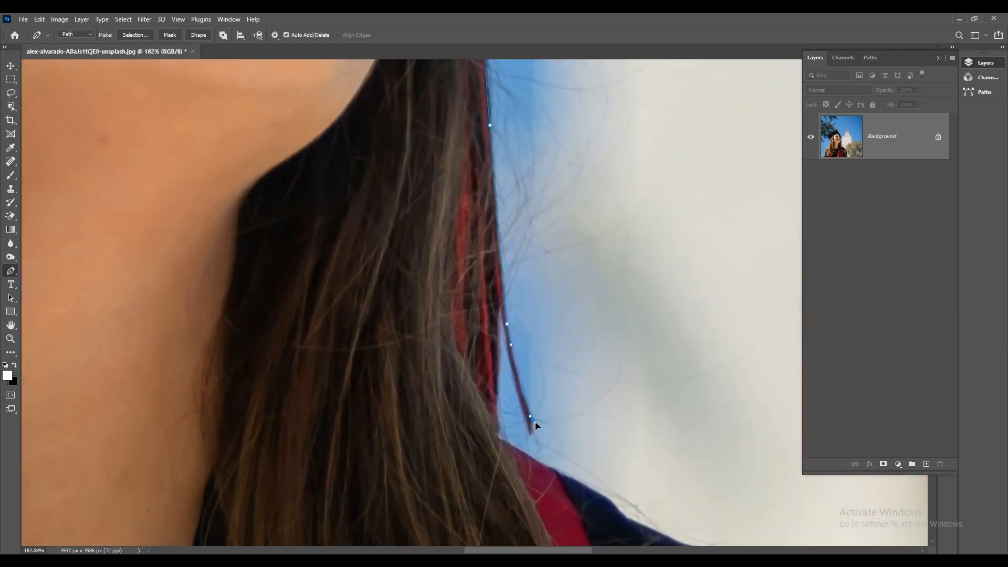
pyautogui.scroll(4, 532, 436)
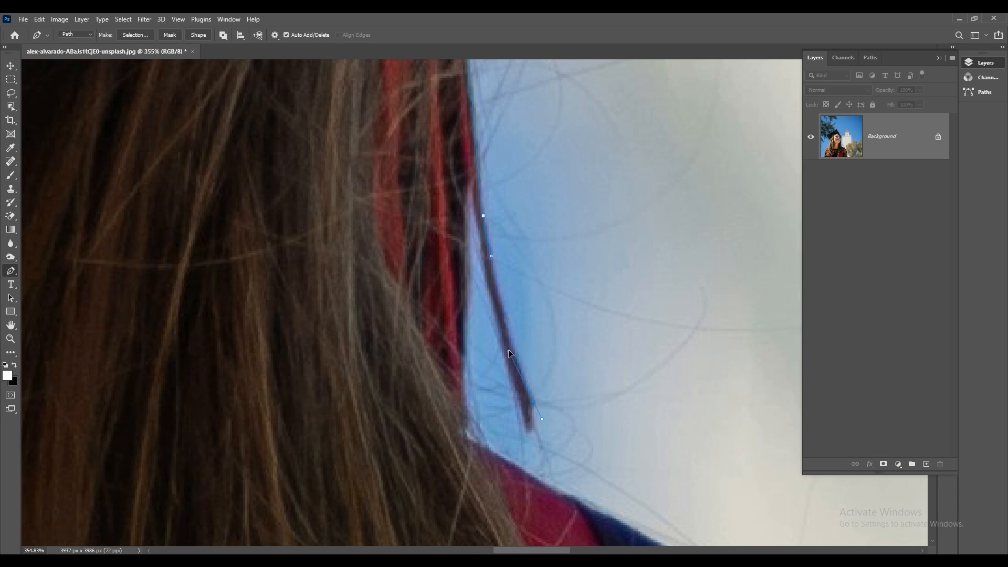
# - Wrap the path around the loose strand's tip and bring it across to the start of the red stole
pyautogui.click(534, 402)
pyautogui.click(528, 432)
pyautogui.moveTo(472, 439); pyautogui.dragTo(512, 463)
# - Trace the path from the red stole along the dark shoulder on the photo's right side with curved anchor points
pyautogui.scroll(-3, 512, 463)
pyautogui.moveTo(581, 443); pyautogui.dragTo(473, 241)
pyautogui.scroll(2, 467, 246)
pyautogui.moveTo(424, 263); pyautogui.dragTo(460, 281)
pyautogui.scroll(4, 551, 338)
pyautogui.moveTo(539, 326); pyautogui.dragTo(612, 375)
pyautogui.scroll(-5, 605, 356)
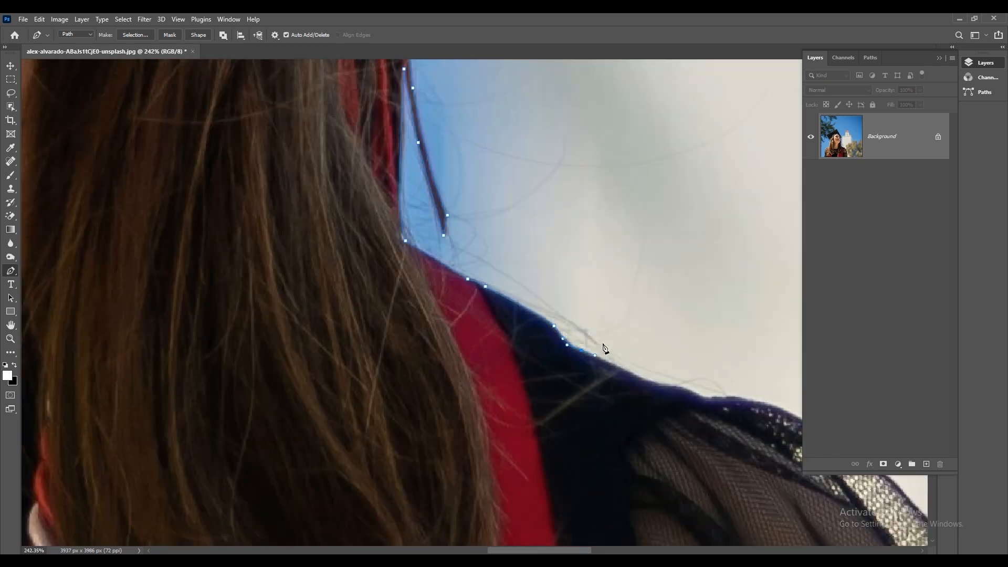
# - Continue the path along the shoulder seam to the top of the sheer sleeve on the photo's right side
pyautogui.moveTo(679, 396); pyautogui.dragTo(686, 399)
pyautogui.moveTo(645, 394); pyautogui.dragTo(478, 302)
pyautogui.scroll(3, 477, 302)
pyautogui.scroll(4, 510, 302)
pyautogui.moveTo(565, 310); pyautogui.dragTo(576, 315)
pyautogui.moveTo(634, 338); pyautogui.dragTo(667, 338)
pyautogui.scroll(-6, 667, 339)
# - Curve the path over the rounded top and down the outer edge of the right-hand sheer sleeve
pyautogui.moveTo(750, 347); pyautogui.dragTo(531, 263)
pyautogui.scroll(3, 496, 210)
pyautogui.scroll(-3, 532, 263)
pyautogui.moveTo(662, 410); pyautogui.dragTo(627, 340)
pyautogui.moveTo(643, 427); pyautogui.dragTo(543, 304)
pyautogui.scroll(-4, 544, 304)
pyautogui.moveTo(563, 340); pyautogui.dragTo(511, 168)
# - Trace the small bumps where the right-hand sheer sleeve meets the lace with short curved segments
pyautogui.scroll(4, 514, 232)
pyautogui.moveTo(515, 233); pyautogui.dragTo(521, 250)
pyautogui.scroll(4, 517, 234)
pyautogui.moveTo(540, 313); pyautogui.dragTo(532, 391)
pyautogui.scroll(-4, 544, 414)
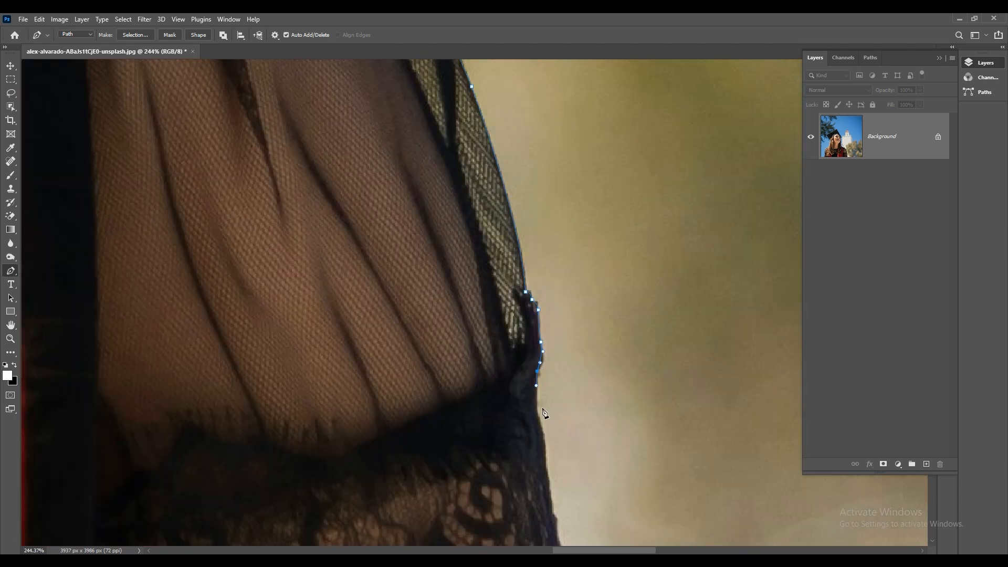
# - Continue the path down the upper part of the right-hand lace sleeve's outer edge
pyautogui.scroll(4, 473, 205)
pyautogui.moveTo(483, 271); pyautogui.dragTo(482, 283)
pyautogui.scroll(-4, 482, 285)
pyautogui.moveTo(488, 319); pyautogui.dragTo(492, 340)
pyautogui.moveTo(502, 365); pyautogui.dragTo(495, 237)
# - Trace the remaining outer edge of the right-hand lace sleeve down to the bottom of the photo
pyautogui.scroll(4, 503, 229)
pyautogui.moveTo(507, 299); pyautogui.dragTo(510, 309)
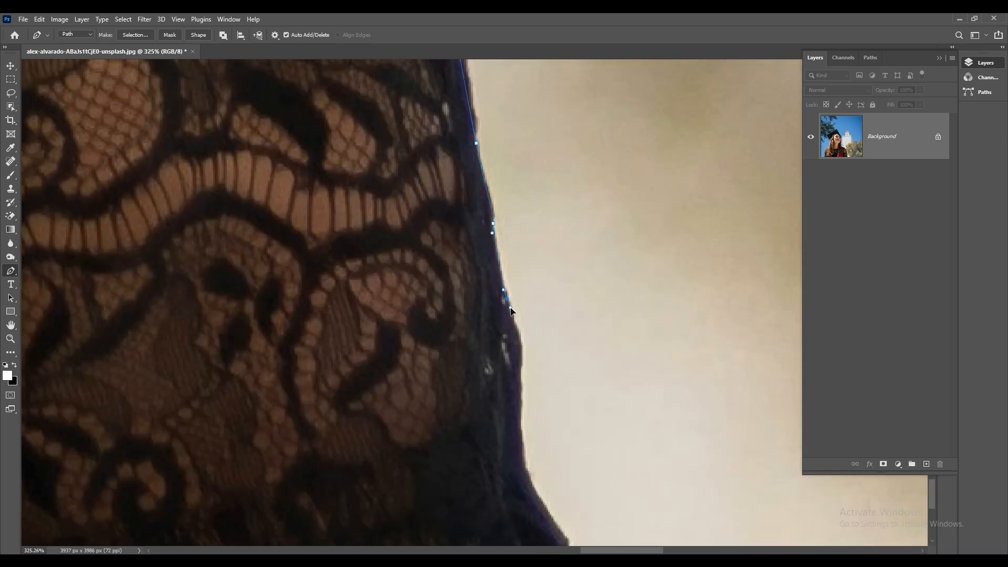
pyautogui.moveTo(522, 372); pyautogui.dragTo(519, 401)
pyautogui.scroll(-3, 523, 385)
pyautogui.scroll(-3, 401, 367)
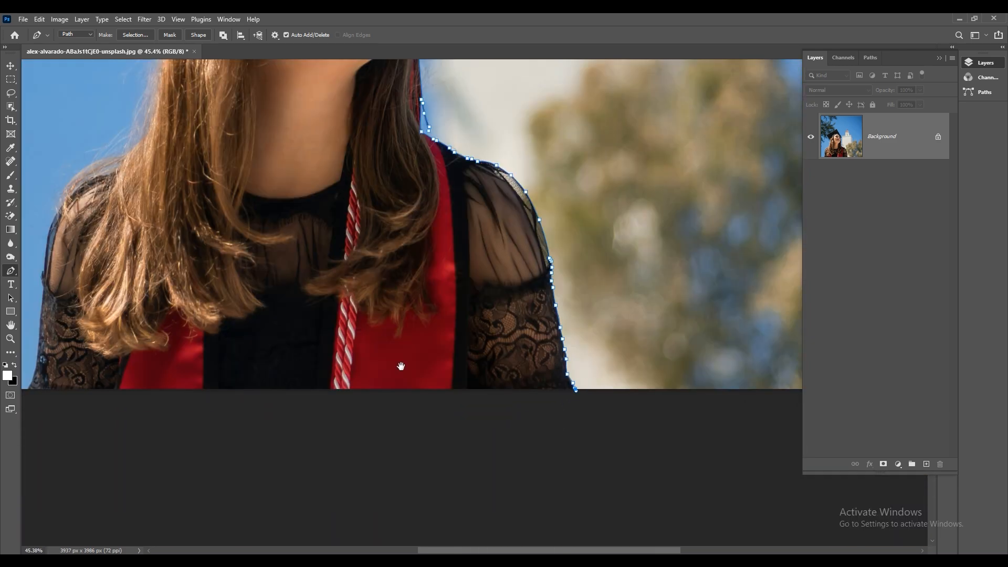
# - Run the path in straight segments beneath the photo to just below the base of the left-hand sleeve
pyautogui.scroll(-4, 388, 434)
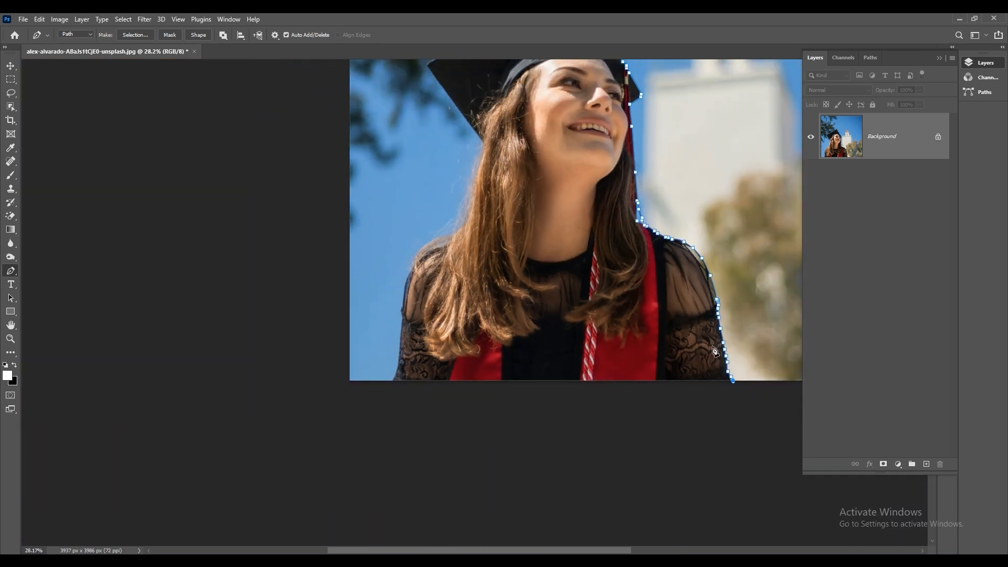
pyautogui.scroll(2, 706, 391)
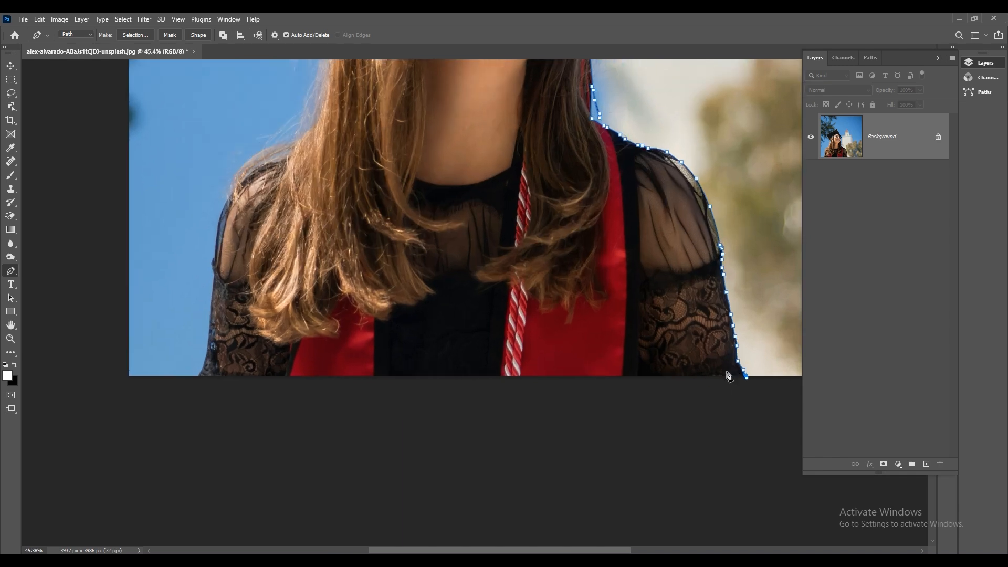
pyautogui.click(592, 401)
pyautogui.click(181, 402)
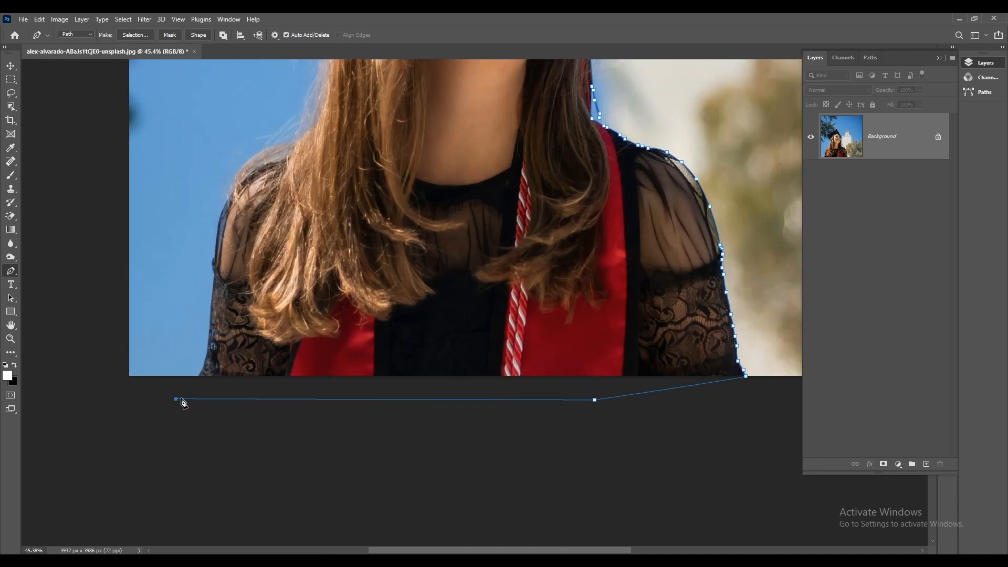
pyautogui.scroll(2, 199, 379)
pyautogui.scroll(2, 198, 377)
pyautogui.click(211, 391)
# - Trace curved segments from the photo's bottom up the outer edge of the left-hand lace sleeve
pyautogui.scroll(4, 222, 359)
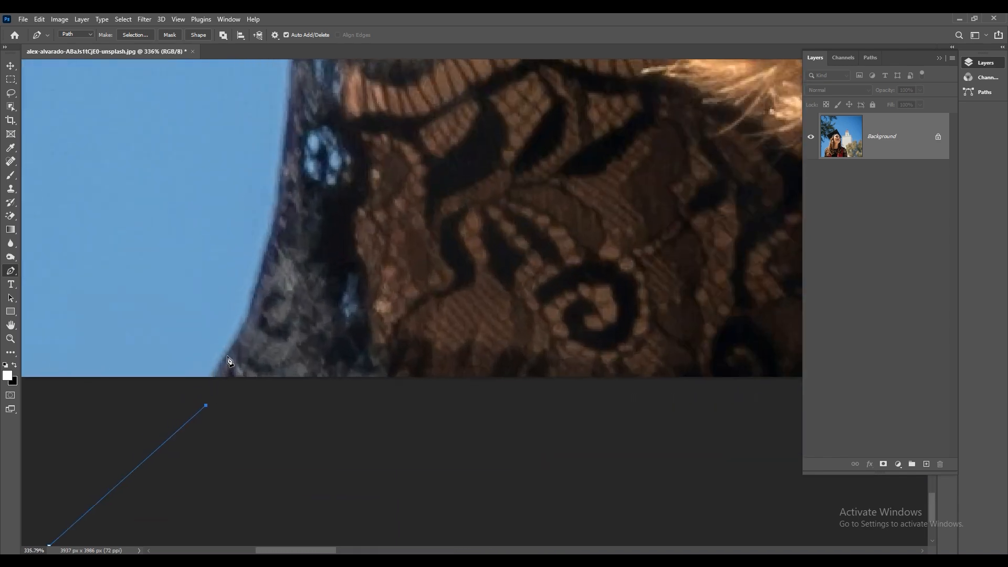
pyautogui.moveTo(239, 334); pyautogui.dragTo(301, 277)
pyautogui.scroll(5, 273, 317)
pyautogui.moveTo(302, 227); pyautogui.dragTo(340, 349)
pyautogui.scroll(-4, 304, 219)
pyautogui.scroll(3, 312, 268)
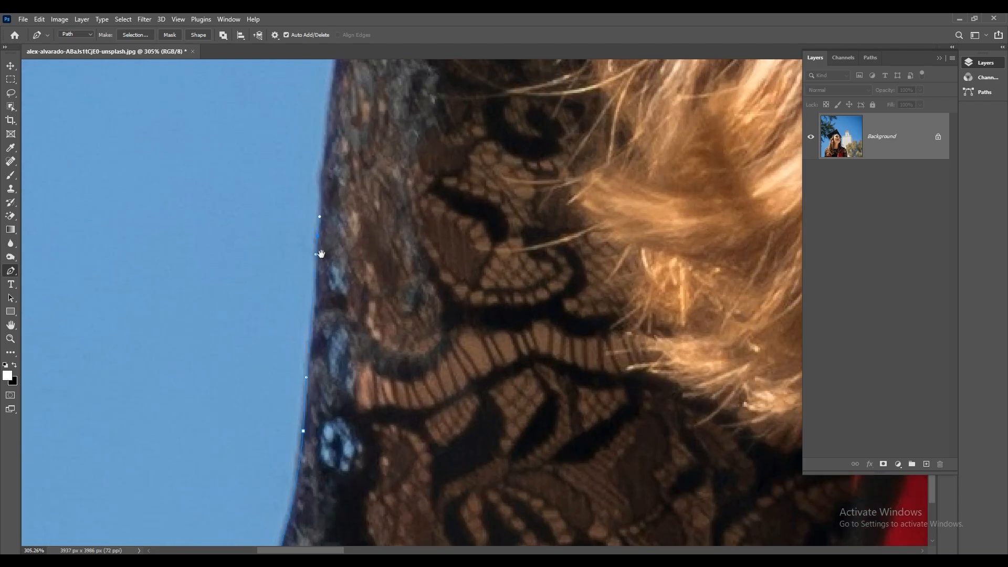
pyautogui.moveTo(317, 273); pyautogui.dragTo(318, 255)
# - Continue the path up to the left-hand sleeve's seam and around its small frayed tip
pyautogui.moveTo(321, 174); pyautogui.dragTo(294, 330)
pyautogui.scroll(3, 294, 332)
pyautogui.moveTo(300, 354); pyautogui.dragTo(294, 326)
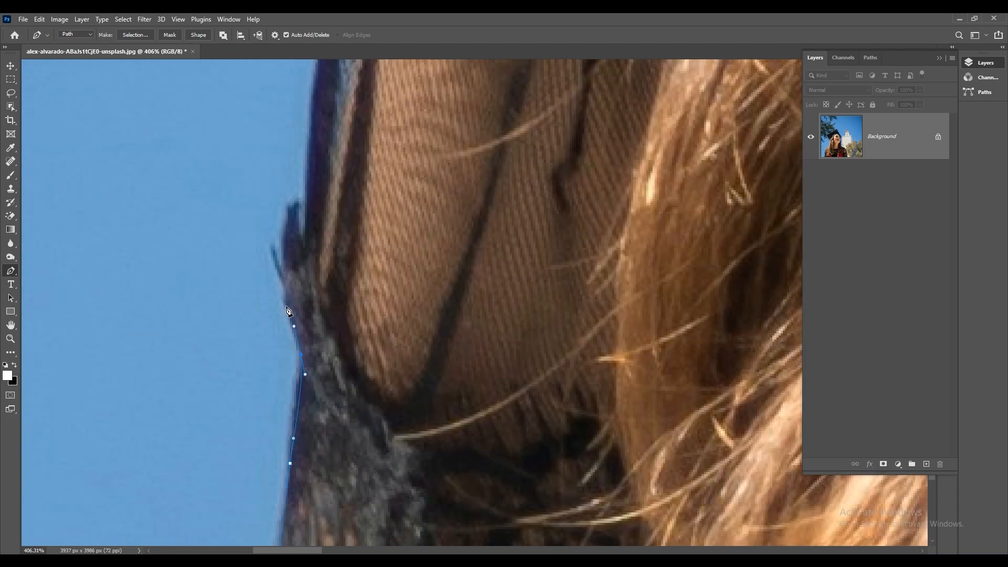
pyautogui.moveTo(284, 231); pyautogui.dragTo(327, 390)
pyautogui.click(296, 205)
pyautogui.click(302, 237)
# - Curve the path up the outer edge of the left-hand sheer sleeve and over the shoulder to the hair
pyautogui.scroll(-6, 307, 173)
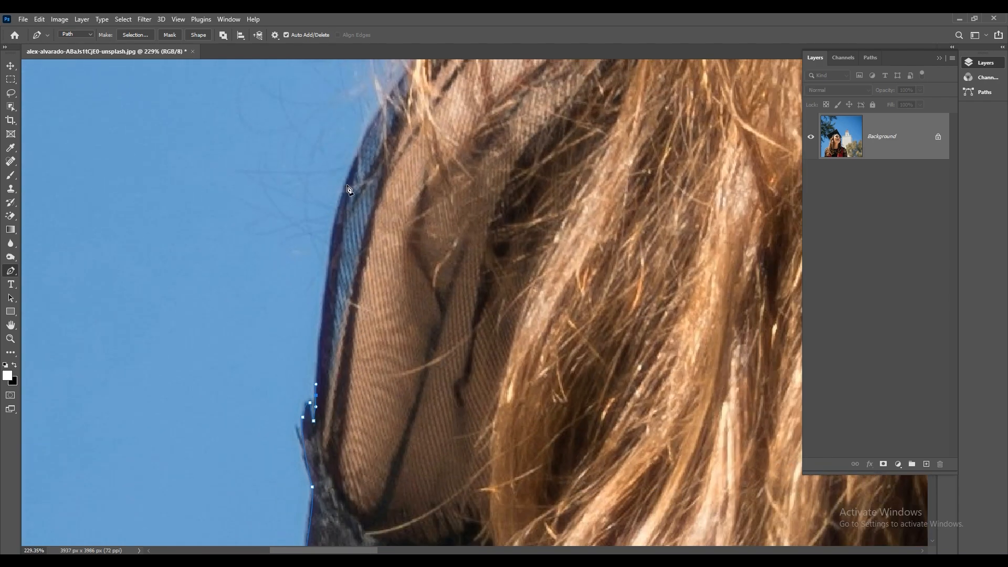
pyautogui.moveTo(346, 185); pyautogui.dragTo(369, 127)
pyautogui.moveTo(354, 230); pyautogui.dragTo(217, 460)
pyautogui.scroll(-7, 218, 459)
pyautogui.moveTo(466, 269); pyautogui.dragTo(493, 274)
# - Trace up the left edge of the hair with curved segments, leaving out the loose flyaway strands
pyautogui.moveTo(438, 288); pyautogui.dragTo(315, 401)
pyautogui.moveTo(489, 208); pyautogui.dragTo(509, 174)
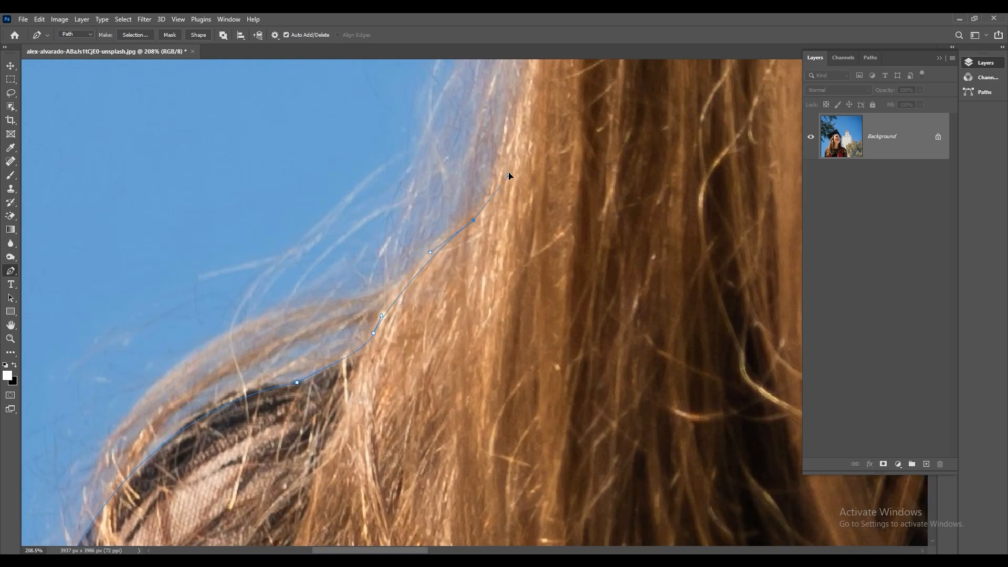
pyautogui.moveTo(530, 79); pyautogui.dragTo(430, 318)
pyautogui.moveTo(448, 250); pyautogui.dragTo(467, 187)
pyautogui.scroll(7, 475, 166)
# - Join the path from the hair onto the cap's lower left edge with a curved anchor point
pyautogui.moveTo(424, 153); pyautogui.dragTo(502, 381)
pyautogui.scroll(6, 428, 222)
pyautogui.moveTo(448, 252); pyautogui.dragTo(400, 196)
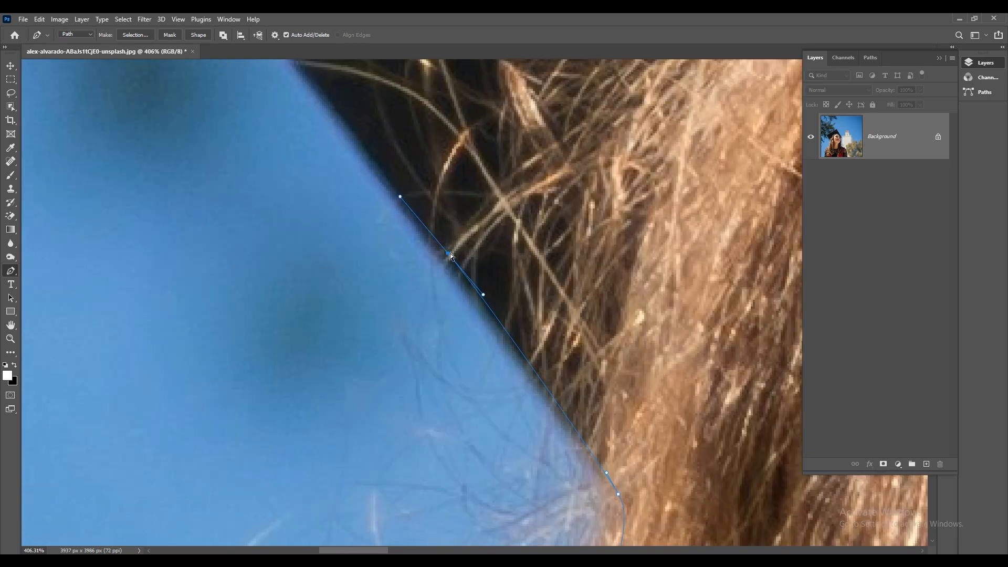
# - Continue the path up the cap's lower left edge and around its left corner
pyautogui.scroll(-10, 400, 195)
pyautogui.moveTo(318, 73); pyautogui.dragTo(428, 283)
pyautogui.moveTo(394, 241); pyautogui.dragTo(512, 402)
pyautogui.scroll(4, 513, 401)
pyautogui.moveTo(453, 325); pyautogui.dragTo(439, 302)
pyautogui.moveTo(414, 268); pyautogui.dragTo(410, 237)
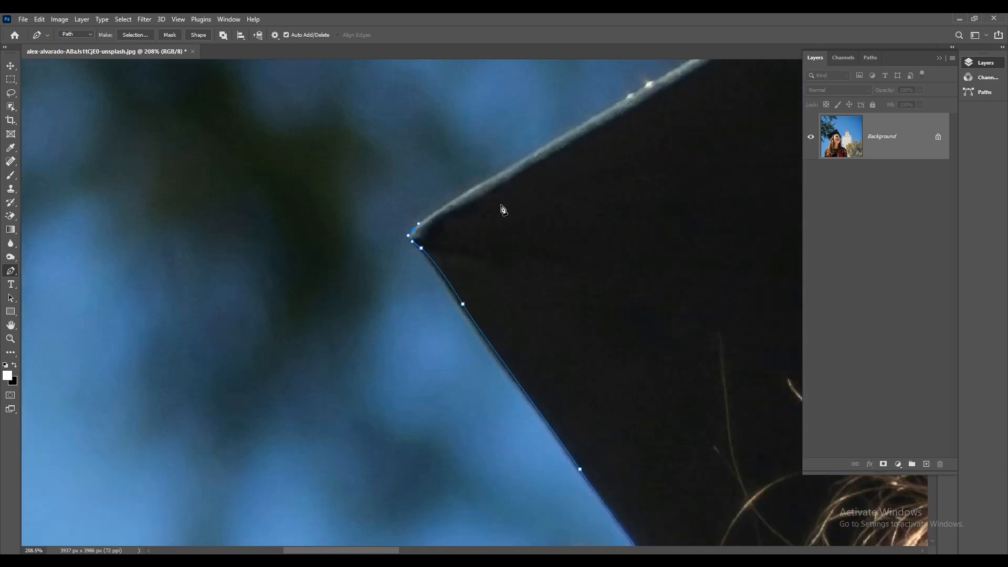
# - Extend the path from the cap's left corner along its upper left edge toward the starting anchor
pyautogui.moveTo(595, 121); pyautogui.dragTo(388, 309)
pyautogui.moveTo(448, 270); pyautogui.dragTo(463, 259)
pyautogui.moveTo(574, 211); pyautogui.dragTo(404, 345)
pyautogui.click(563, 232)
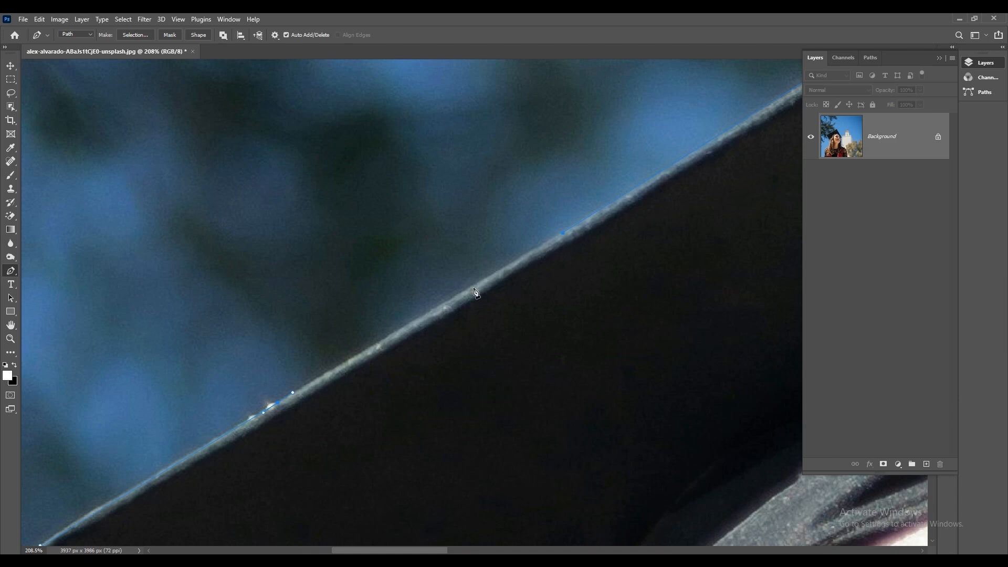
# - Add a curved anchor on the cap's upper left edge and close the outline at its first anchor point
pyautogui.moveTo(455, 297); pyautogui.dragTo(459, 295)
pyautogui.scroll(1, 517, 276)
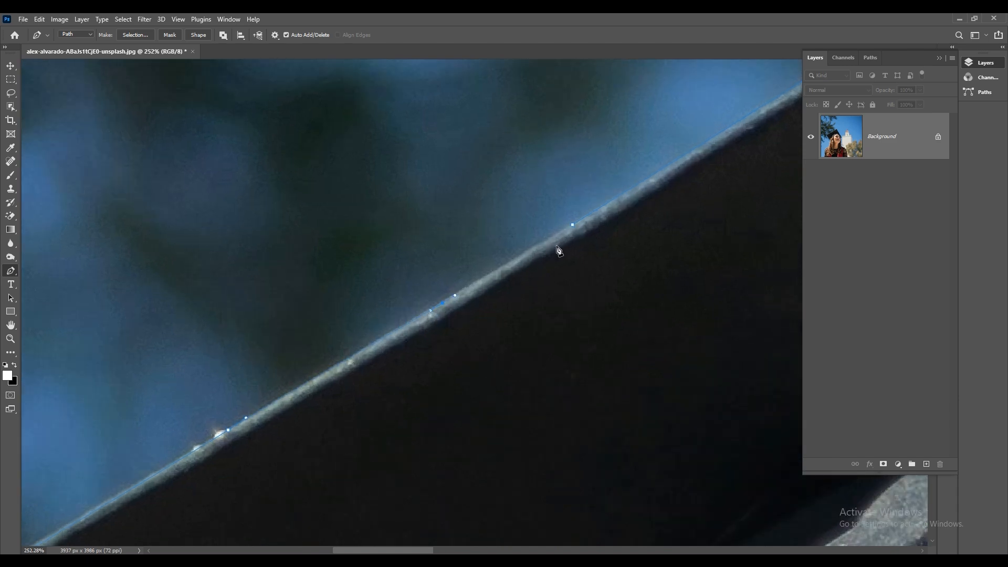
pyautogui.click(574, 229)
pyautogui.scroll(-8, 490, 221)
pyautogui.scroll(-4, 430, 195)
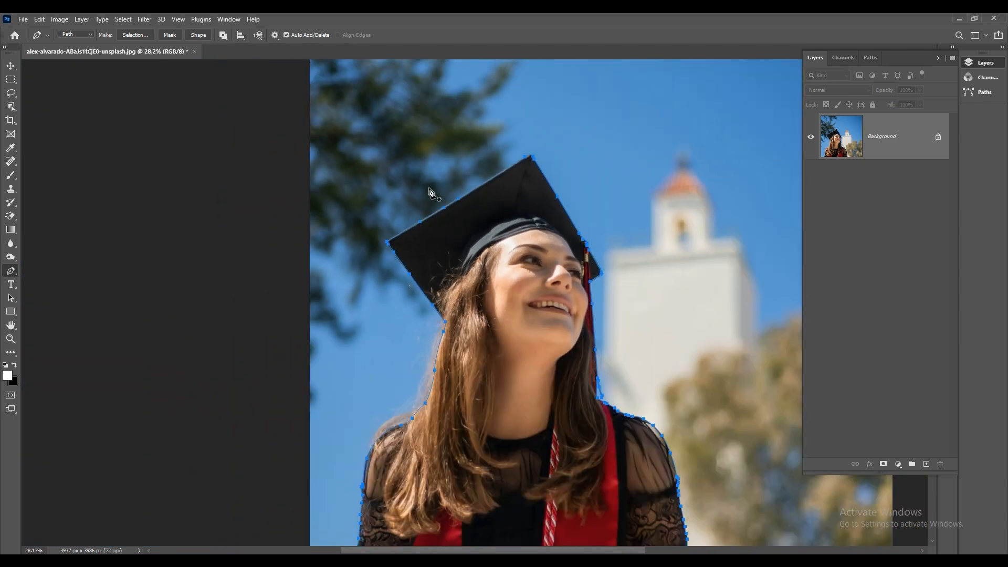
pyautogui.scroll(3, 481, 289)
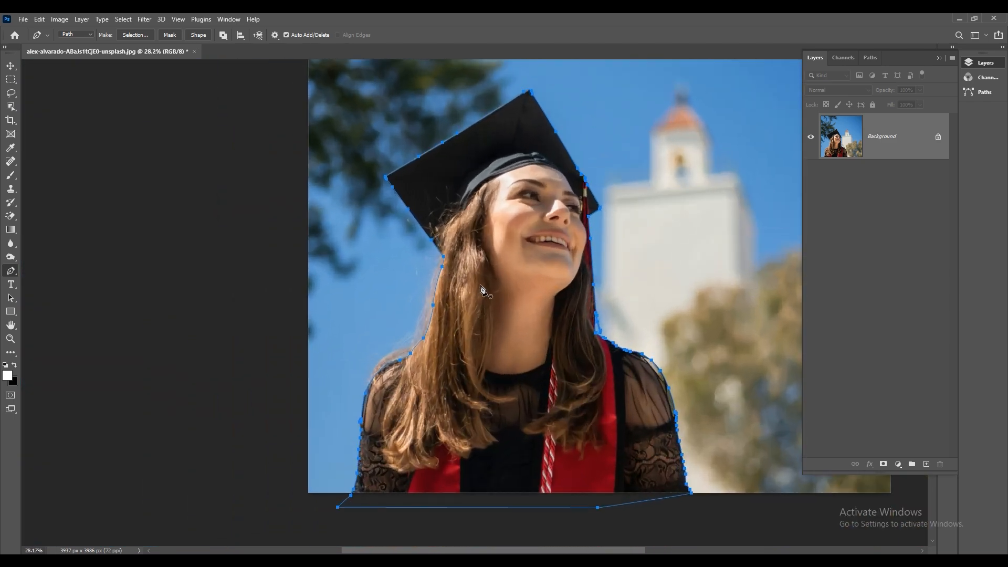
pyautogui.scroll(-1, 442, 243)
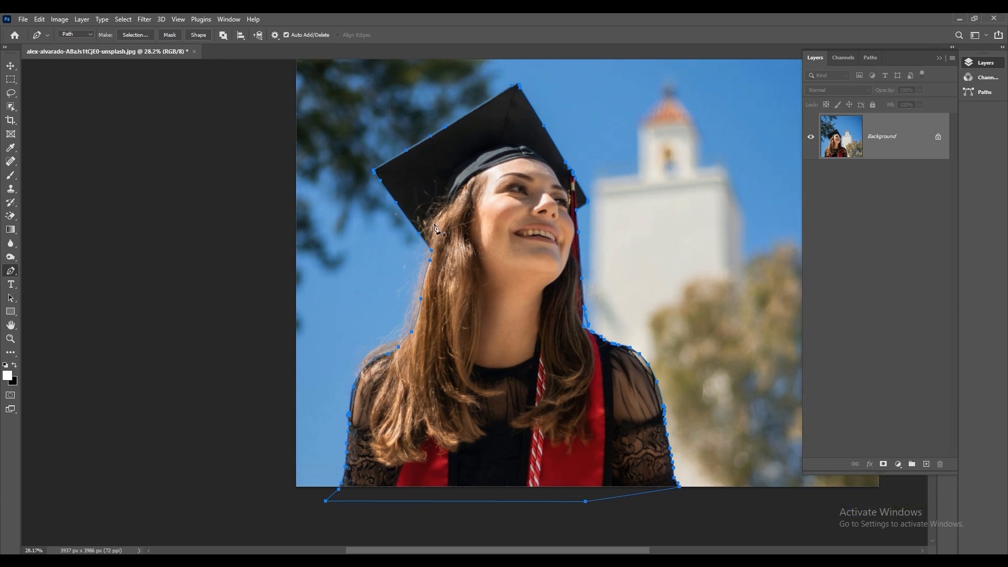
# - Switch to Notepad and add the line "Make Selection - Ctrl+Enter" to Readme.txt below the Pen Tool note
pyautogui.click(655, 561)
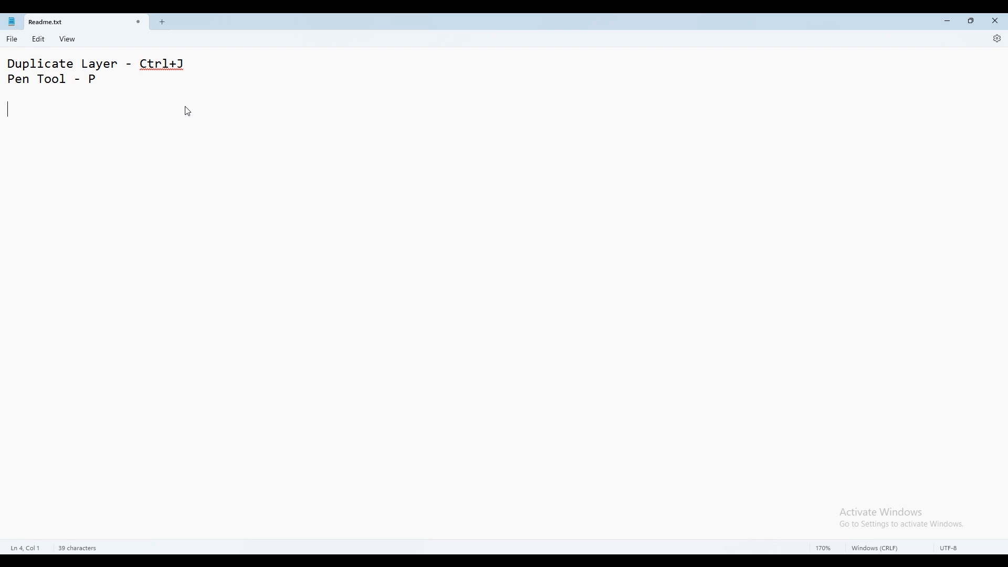
pyautogui.write('ake Selection - Ctrl+')
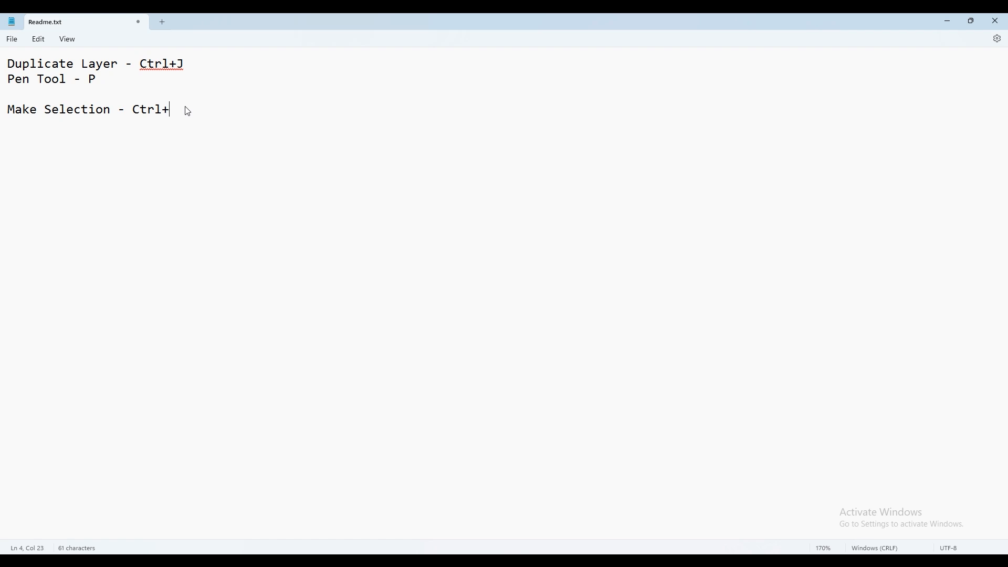
pyautogui.write('Enter')
pyautogui.moveTo(217, 105); pyautogui.dragTo(6, 110)
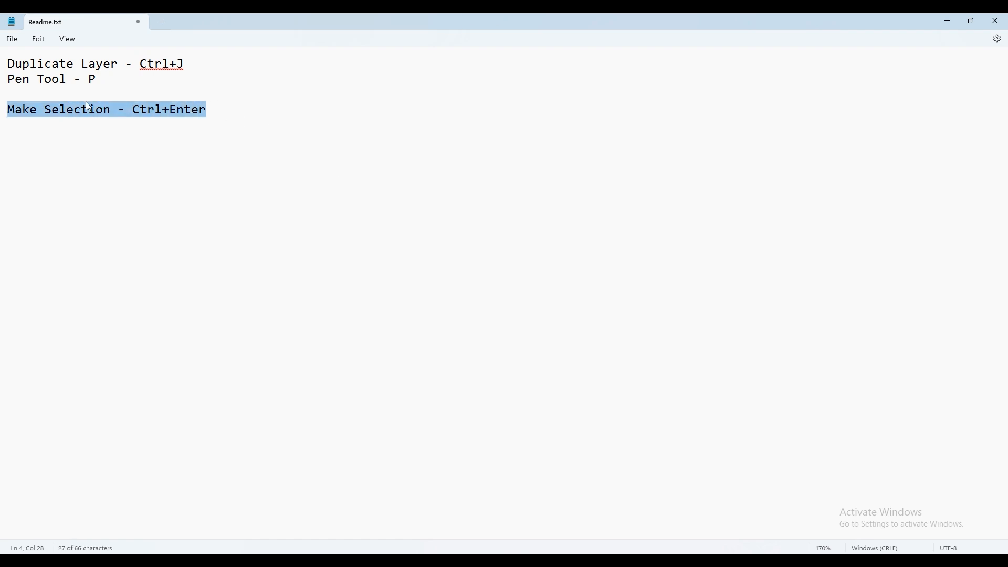
pyautogui.click(163, 111)
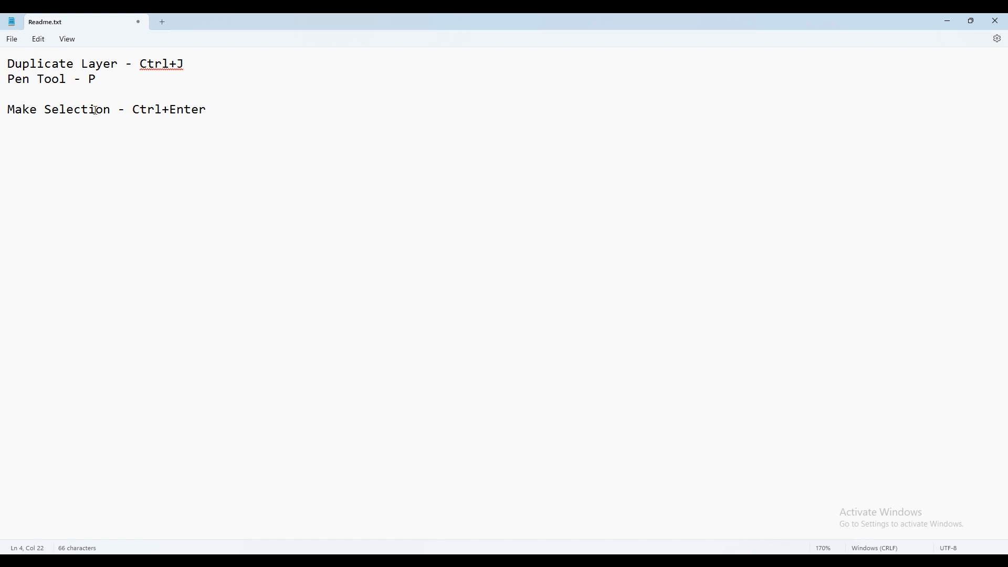
# - Switch back to Photoshop and turn the closed path around the woman into a selection
pyautogui.moveTo(111, 109); pyautogui.dragTo(8, 109)
pyautogui.hotkey('alt', 'Tab')
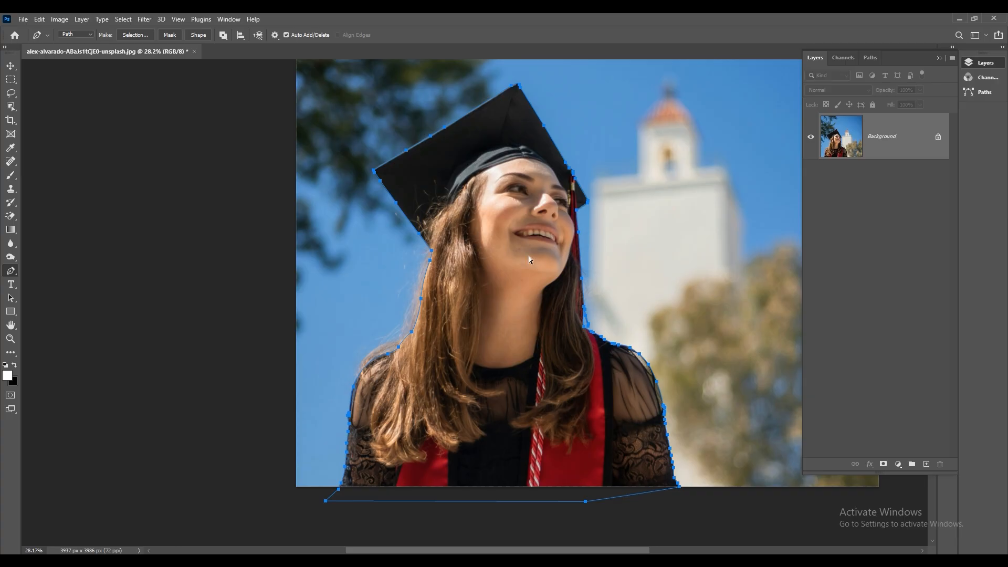
pyautogui.hotkey('ctrl', 'Return')
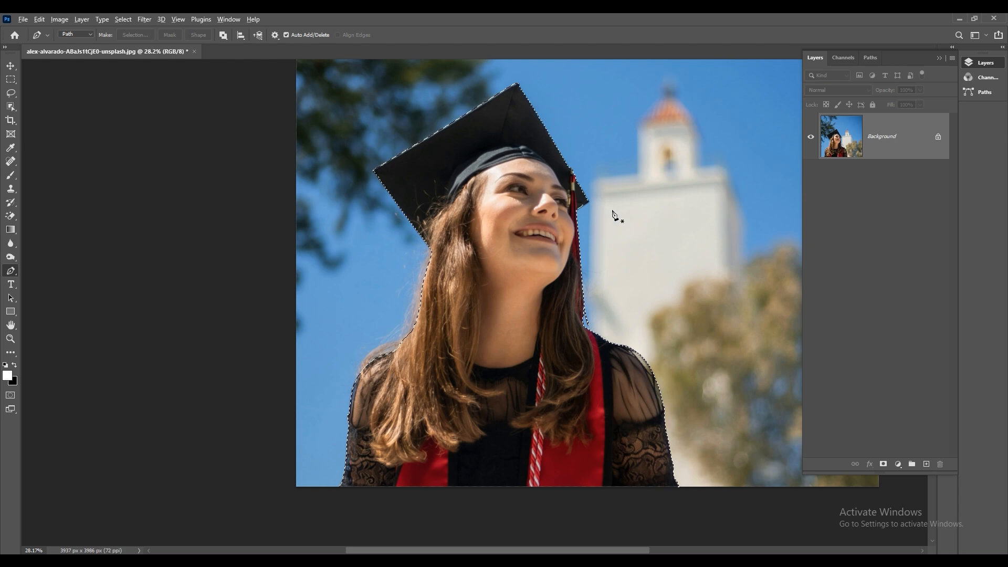
pyautogui.scroll(1, 613, 214)
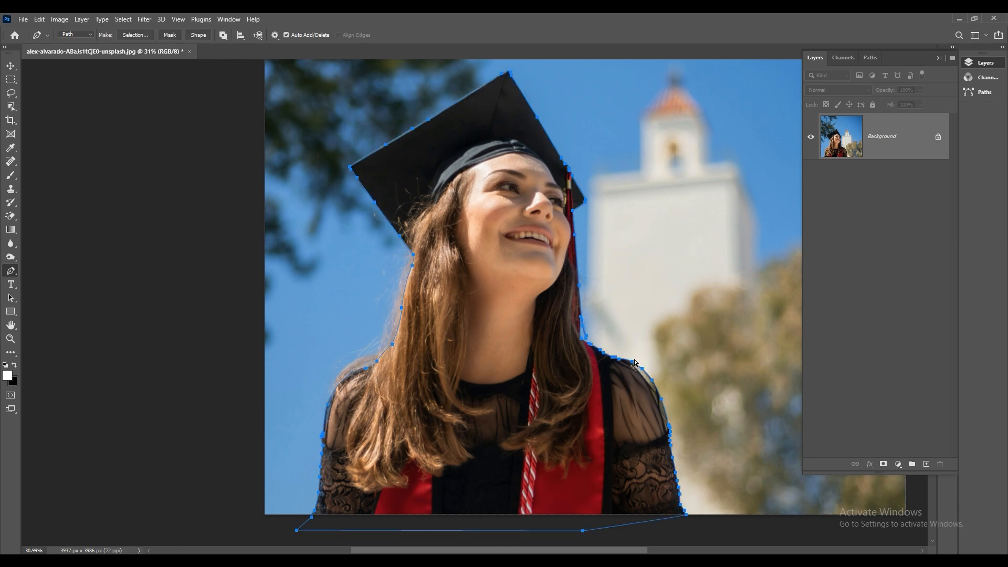
pyautogui.hotkey('ctrl', 'Return')
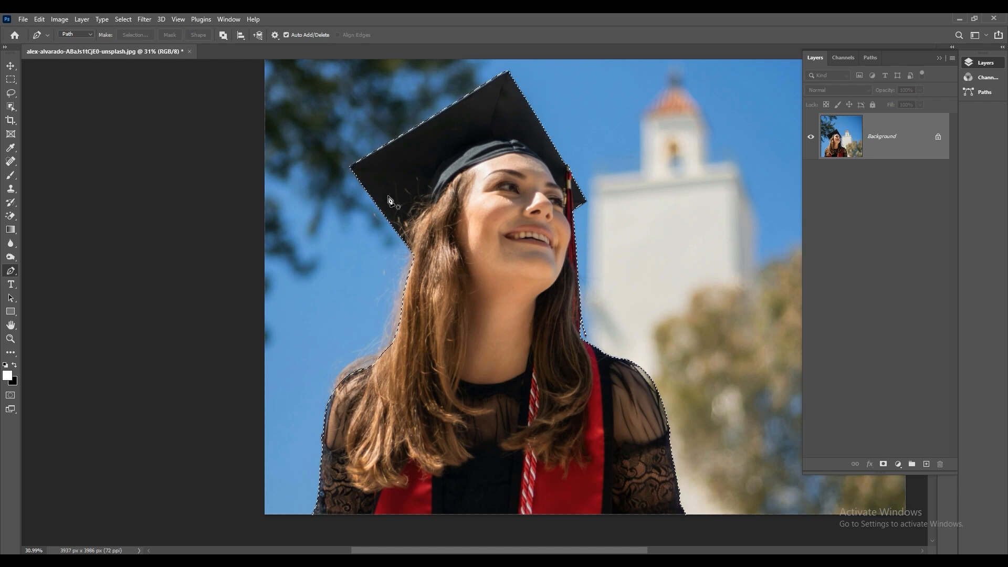
# - Copy the selected woman onto a new layer and hide the Background layer to isolate her on transparency
pyautogui.scroll(-1, 543, 297)
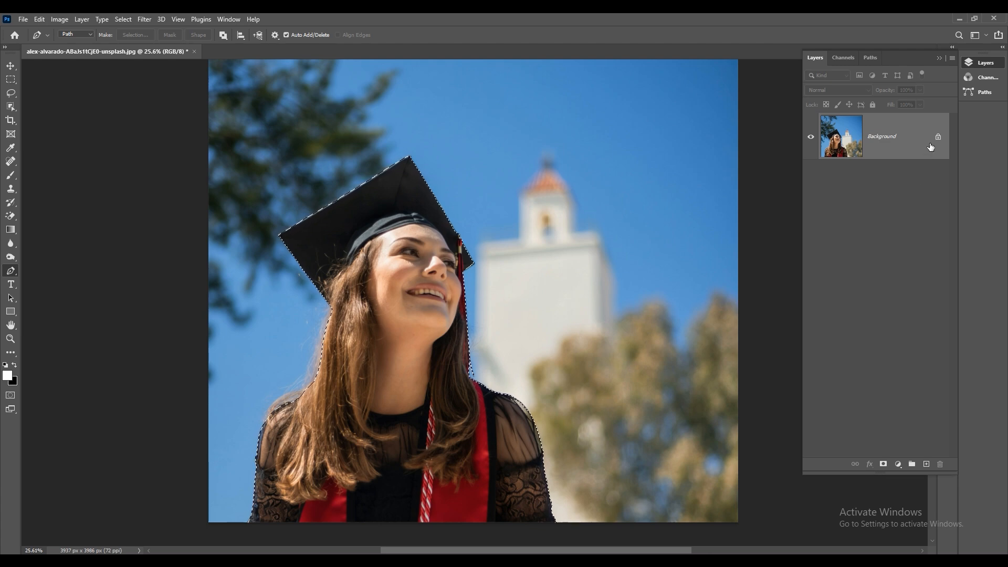
pyautogui.hotkey('ctrl', 'j')
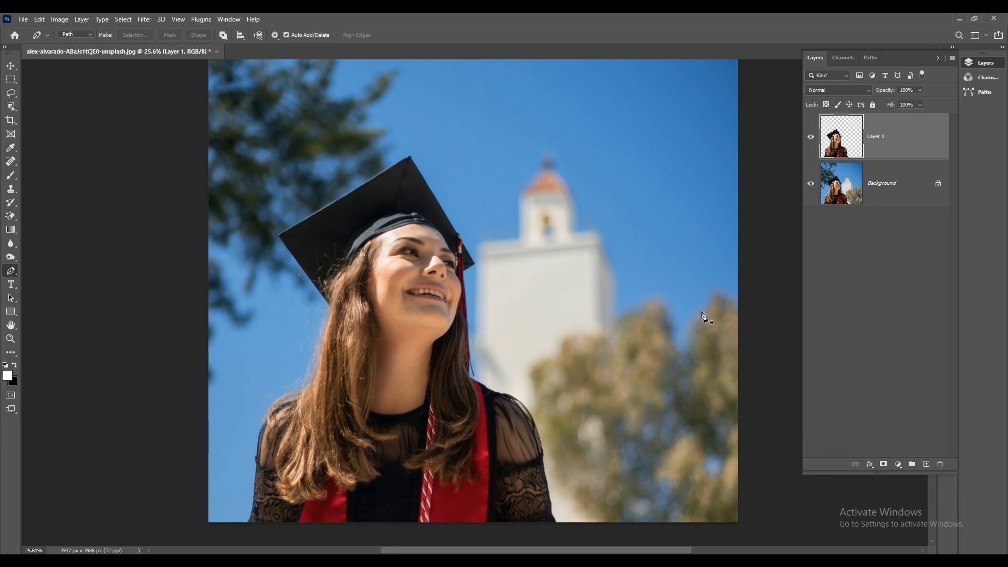
pyautogui.scroll(-2, 632, 257)
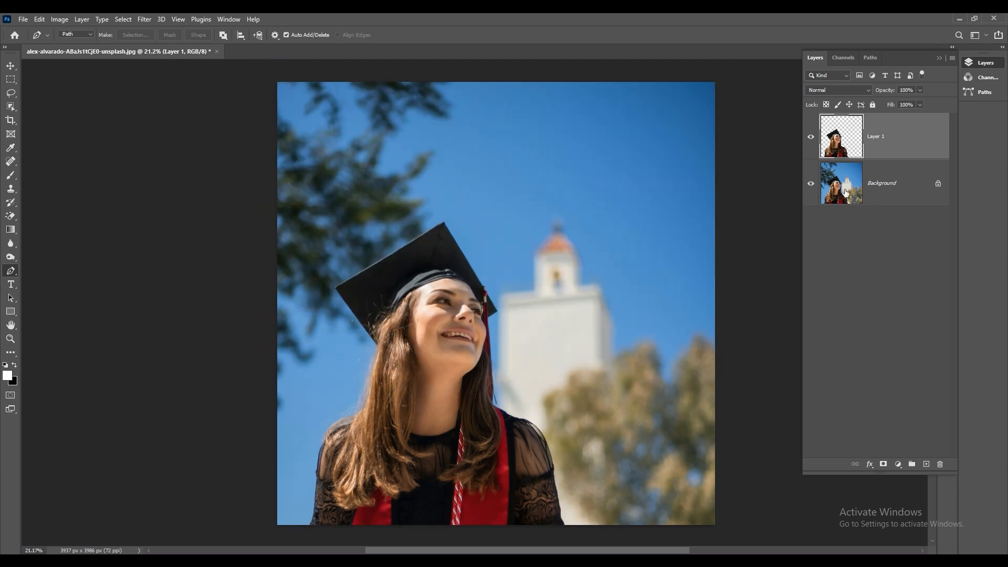
pyautogui.click(808, 184)
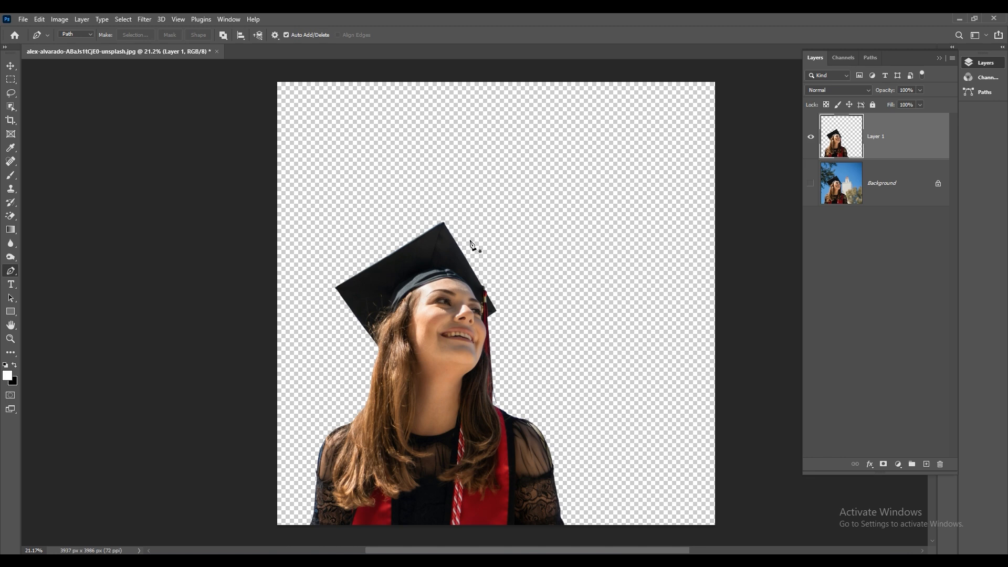
pyautogui.scroll(-1, 375, 247)
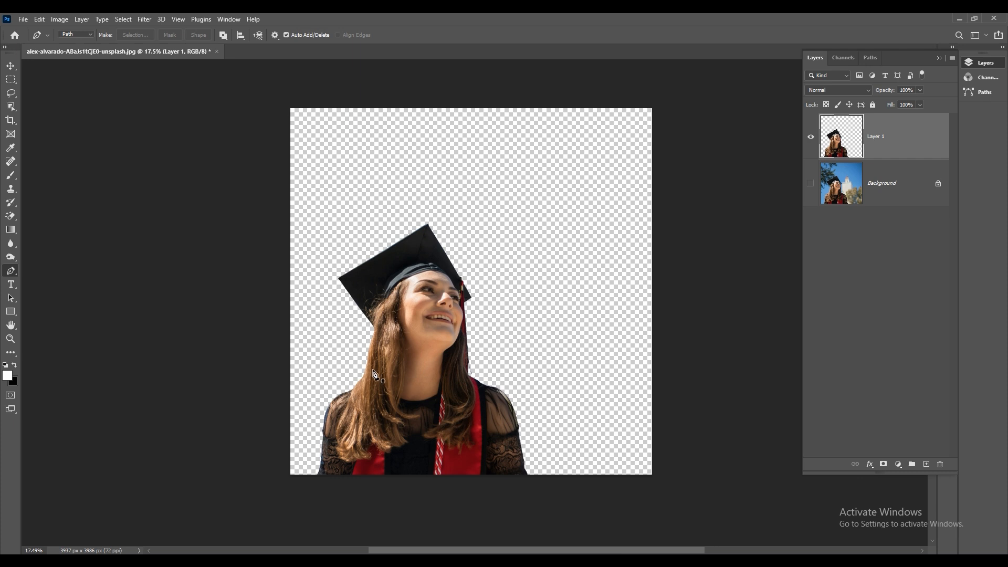
# - Widen the canvas on both sides of the woman to about 6737 px with the Crop tool
pyautogui.click(11, 121)
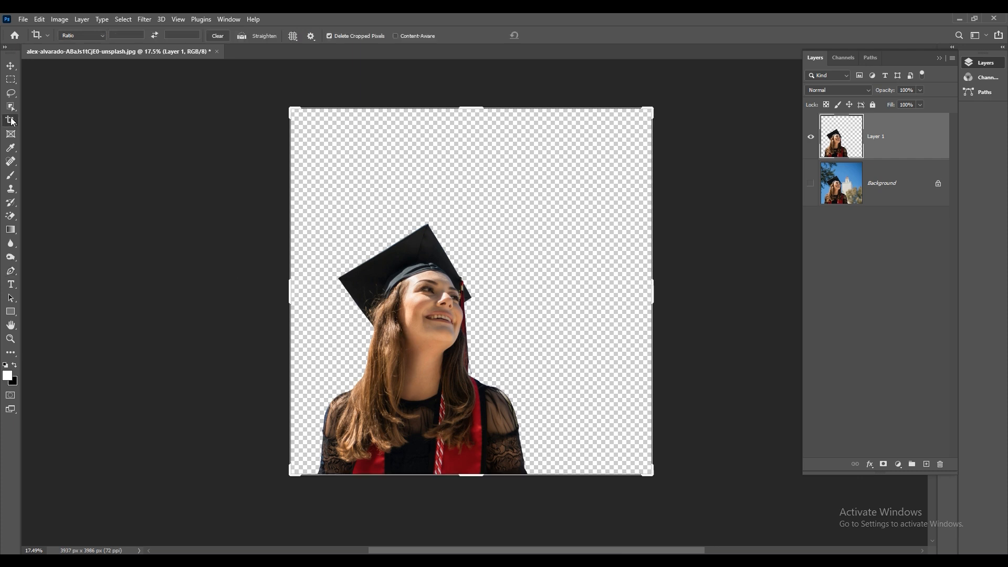
pyautogui.moveTo(291, 290); pyautogui.dragTo(227, 289)
pyautogui.moveTo(716, 290); pyautogui.dragTo(782, 288)
pyautogui.click(549, 36)
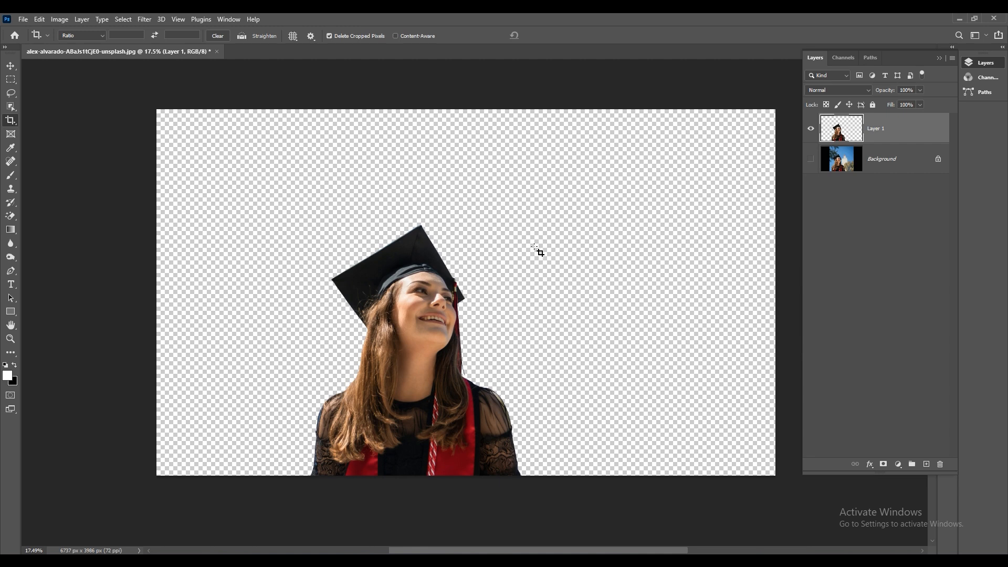
# - Place the image sc as an embedded layer and scale it to about 102% so it fills the canvas height
pyautogui.scroll(1, 537, 250)
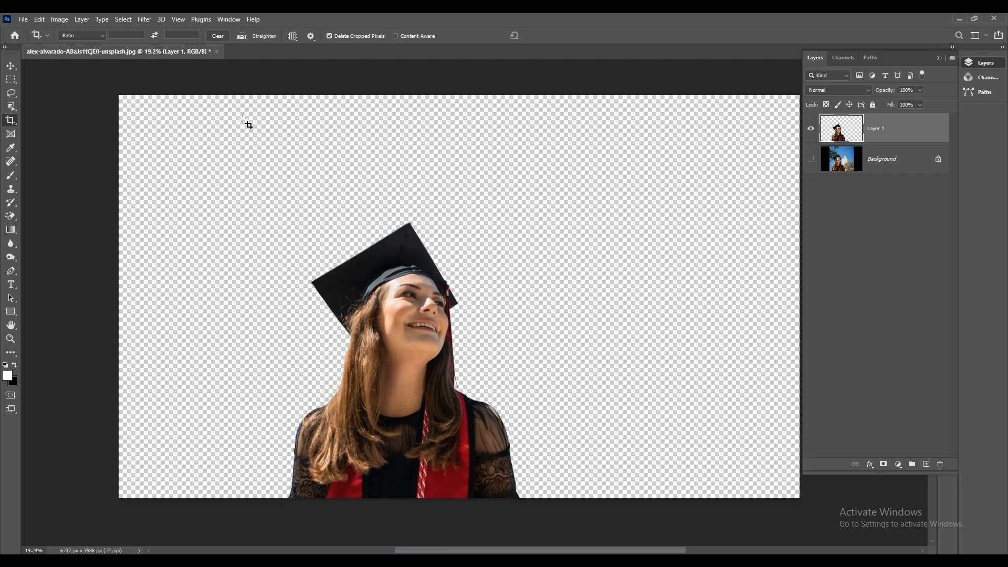
pyautogui.click(23, 19)
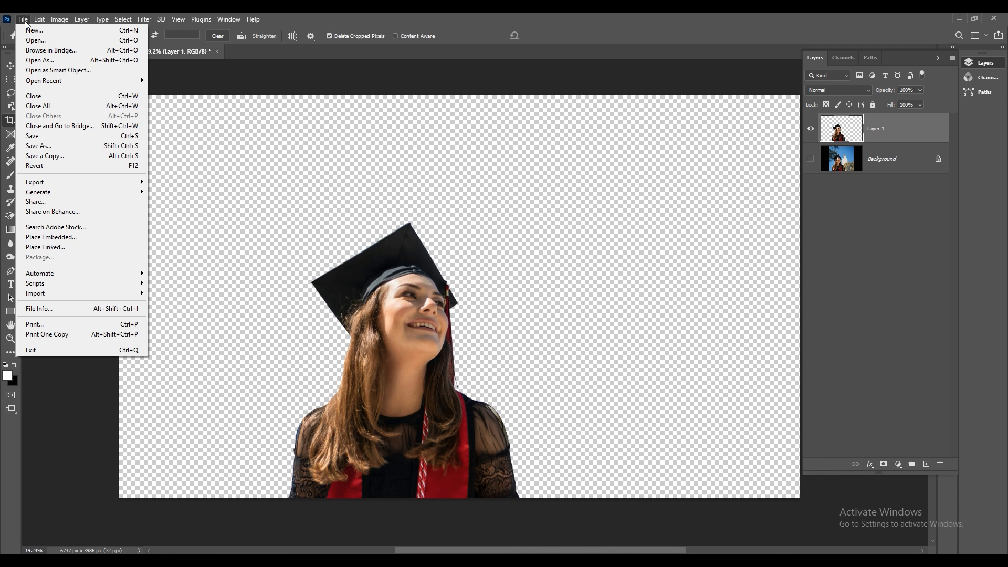
pyautogui.click(75, 238)
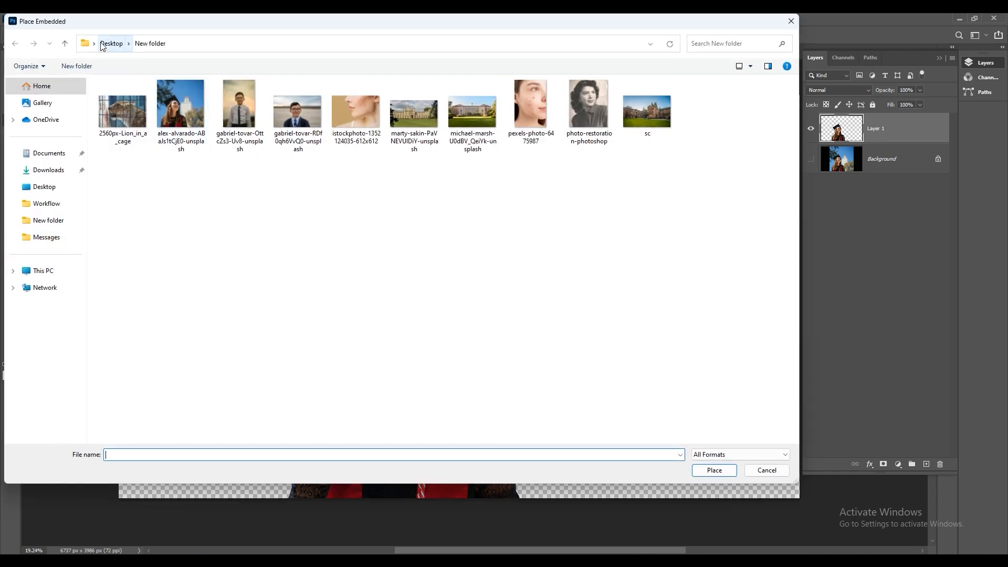
pyautogui.moveTo(98, 22); pyautogui.dragTo(186, 87)
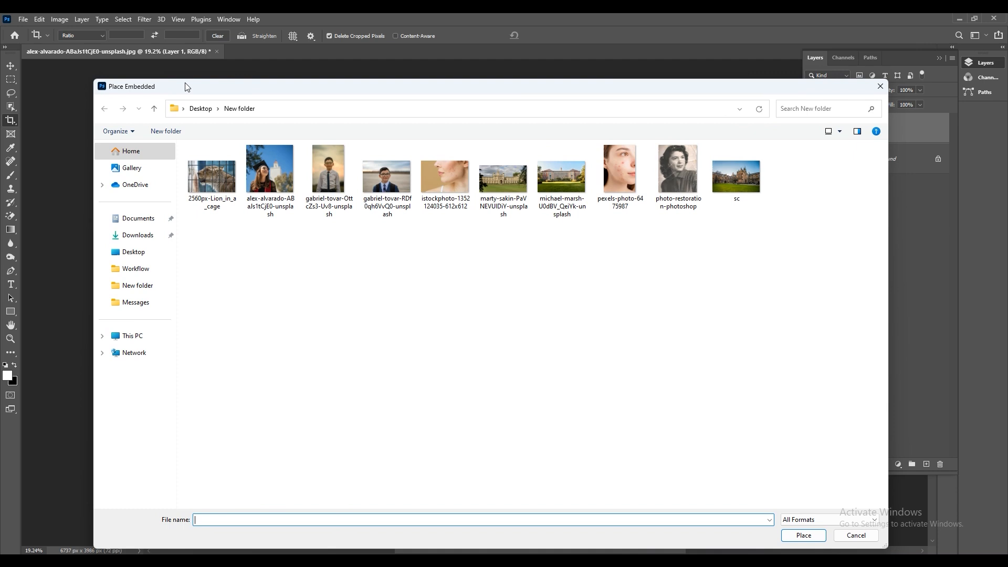
pyautogui.click(746, 182)
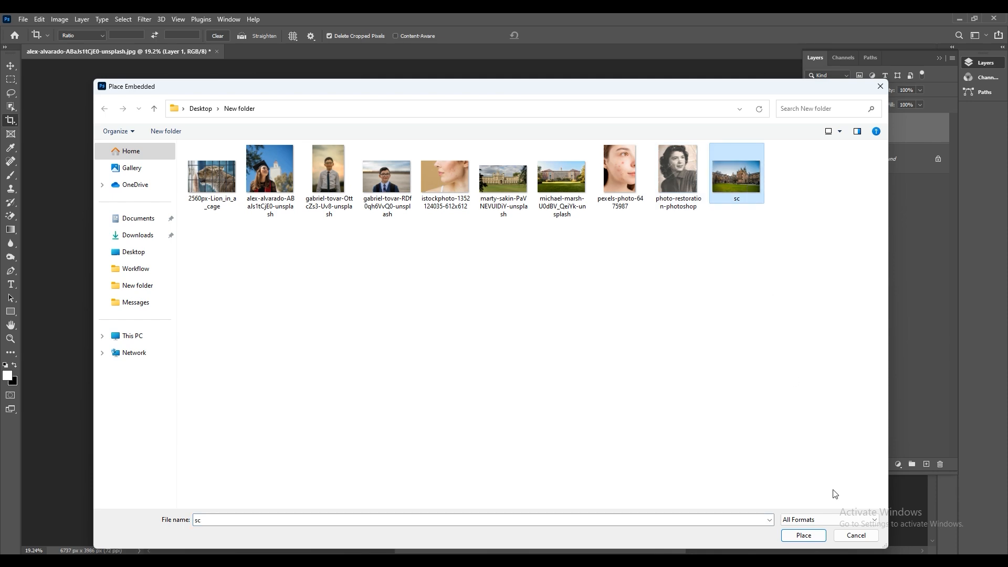
pyautogui.click(803, 535)
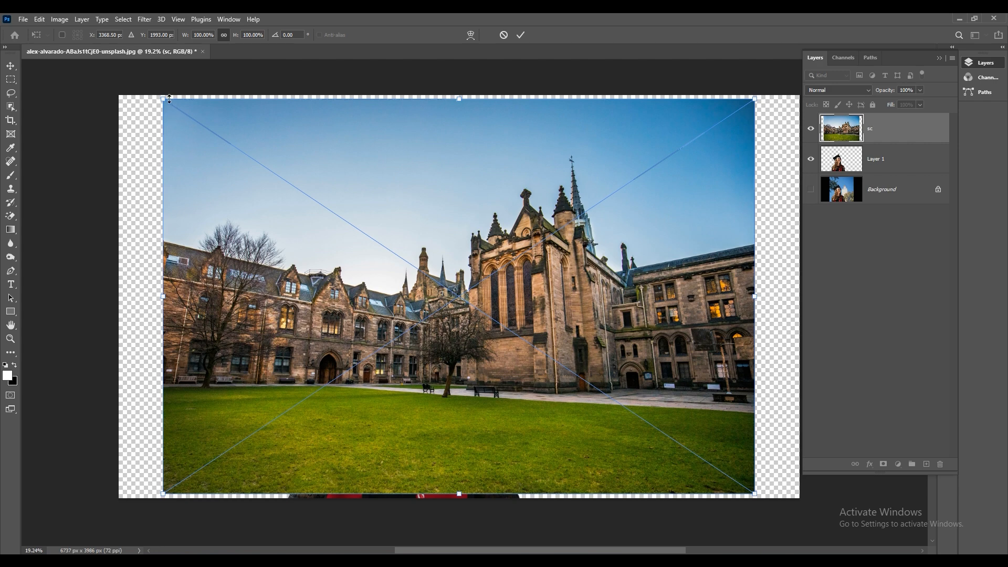
pyautogui.moveTo(163, 98); pyautogui.dragTo(159, 94)
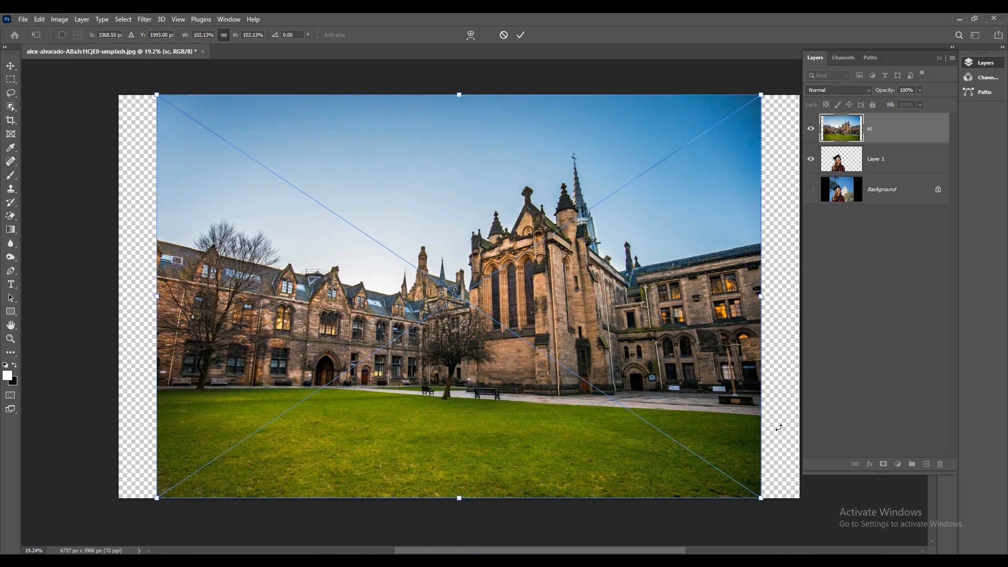
pyautogui.click(520, 35)
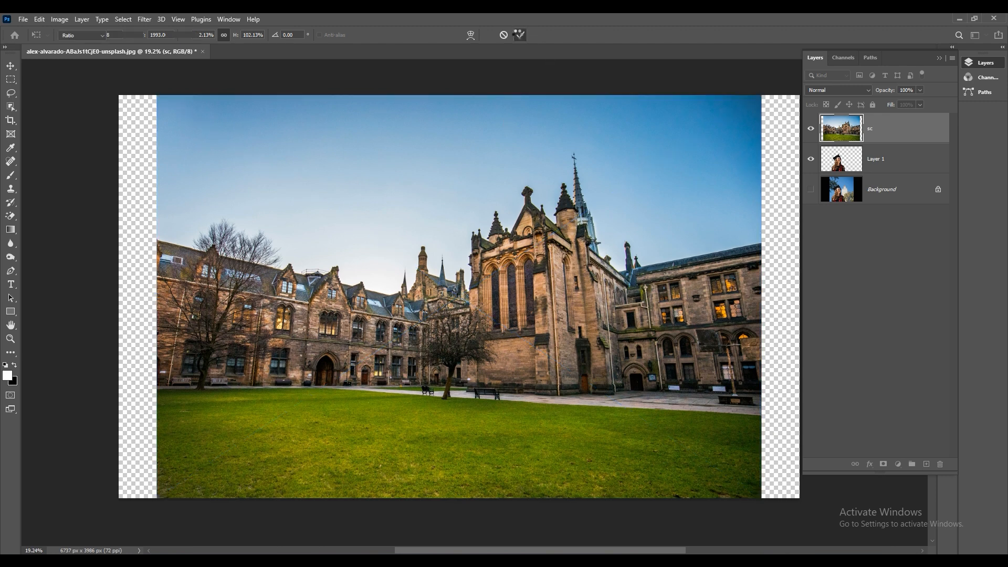
# - Reorder the layers so the sc building photo sits directly below Layer 1, behind the woman
pyautogui.press('c')
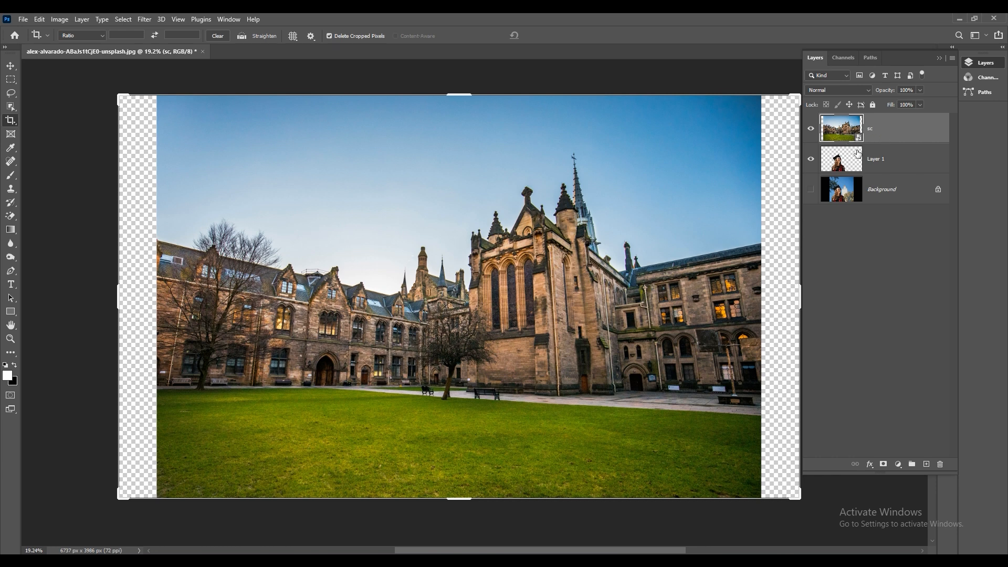
pyautogui.click(866, 167)
pyautogui.click(870, 139)
pyautogui.moveTo(885, 128); pyautogui.dragTo(881, 167)
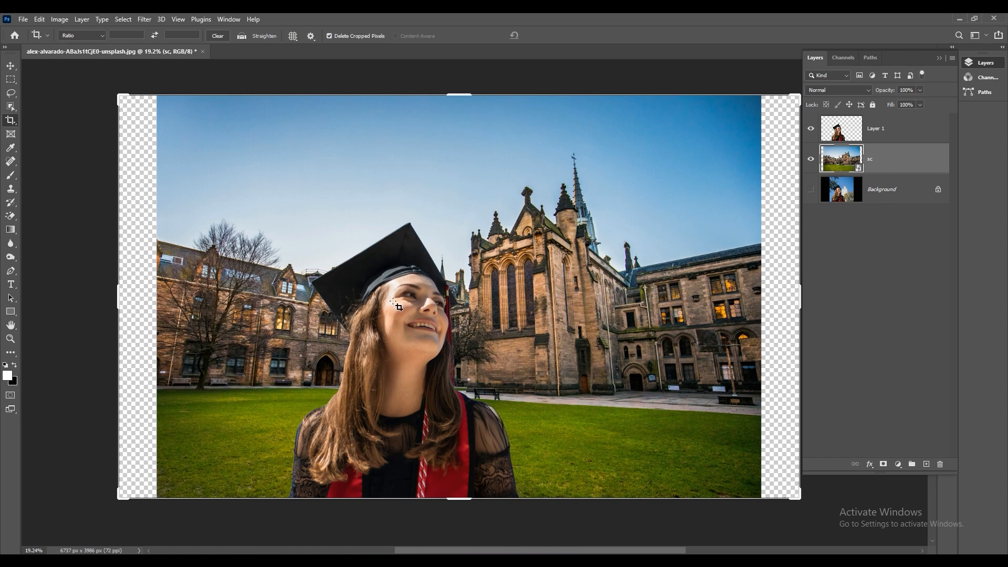
# - Move the woman's cutout toward the left part of the building photo and enlarge it to about 101%
pyautogui.click(10, 65)
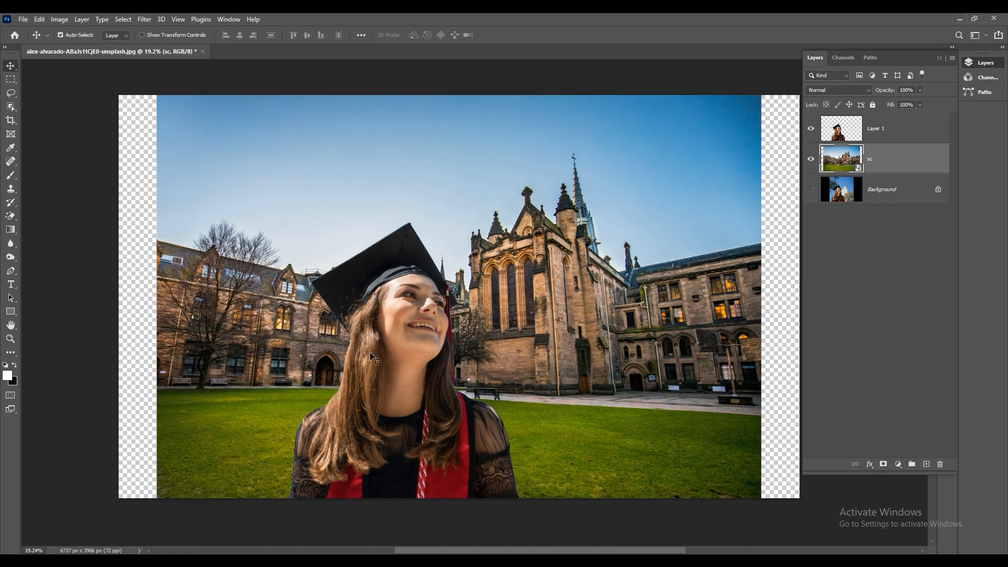
pyautogui.moveTo(408, 367); pyautogui.dragTo(331, 354)
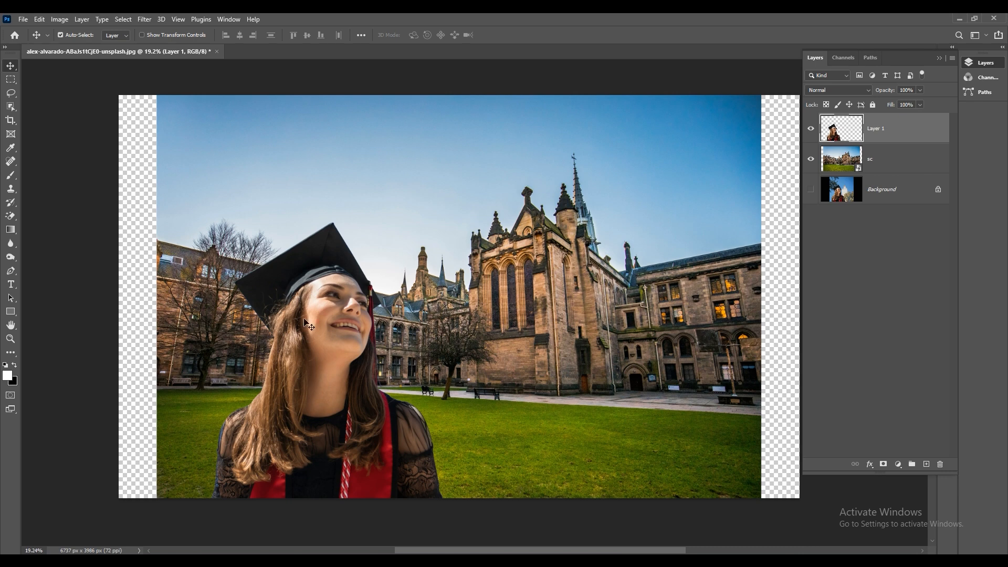
pyautogui.press('ctrl')
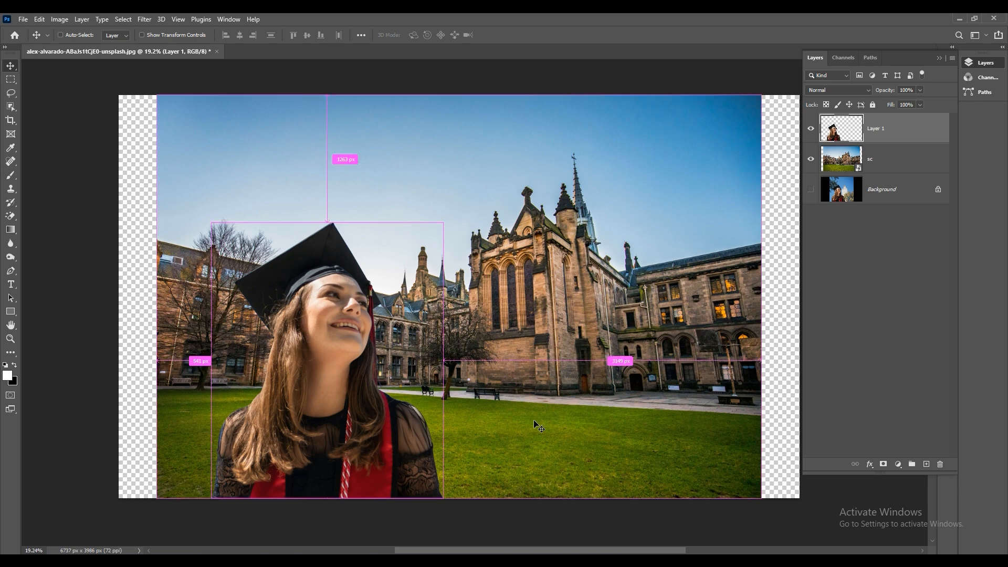
pyautogui.hotkey('ctrl', 't')
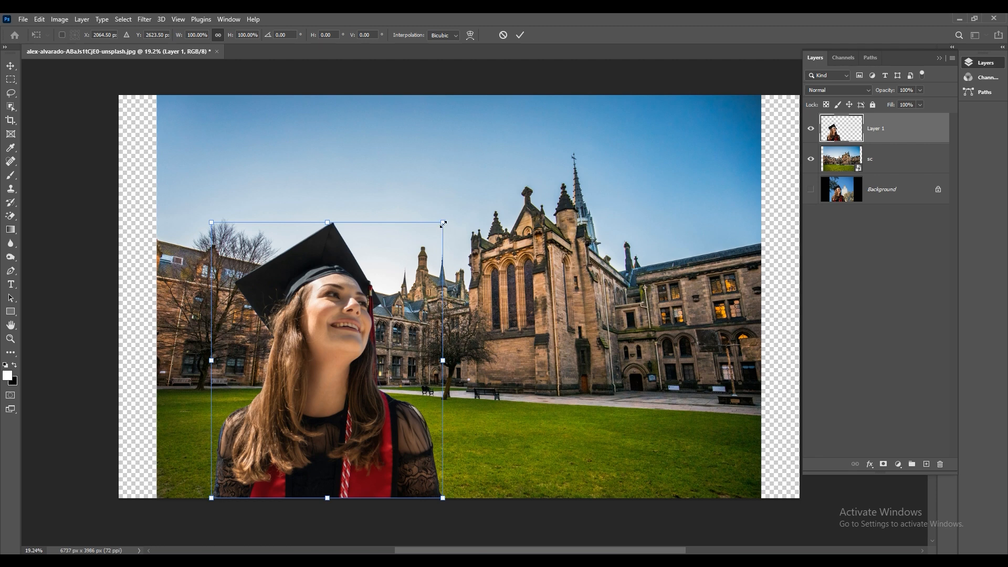
pyautogui.moveTo(444, 224)
pyautogui.mouseDown()
pyautogui.moveTo(494, 180)
pyautogui.moveTo(419, 235)
pyautogui.moveTo(443, 217)
pyautogui.mouseUp()
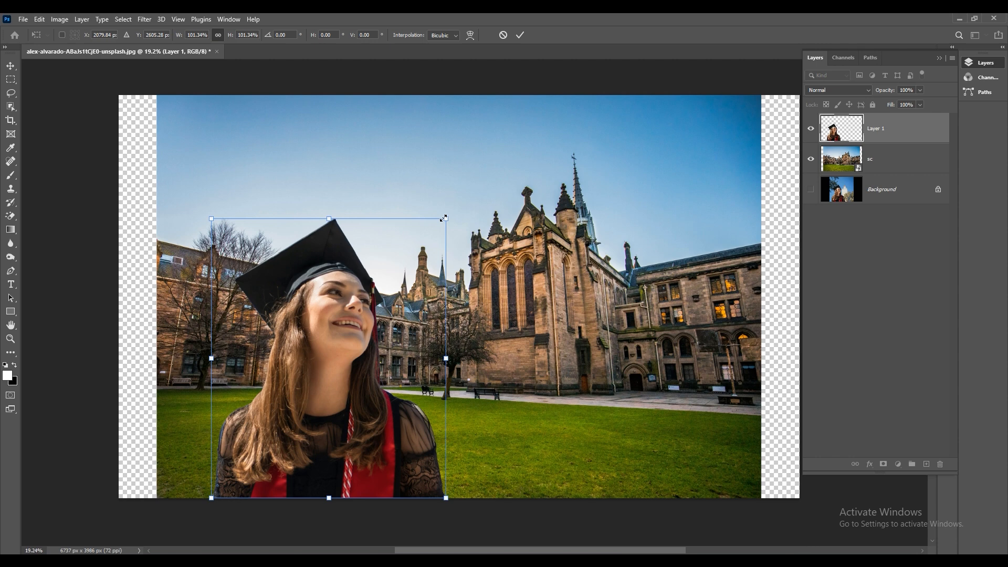
pyautogui.click(520, 35)
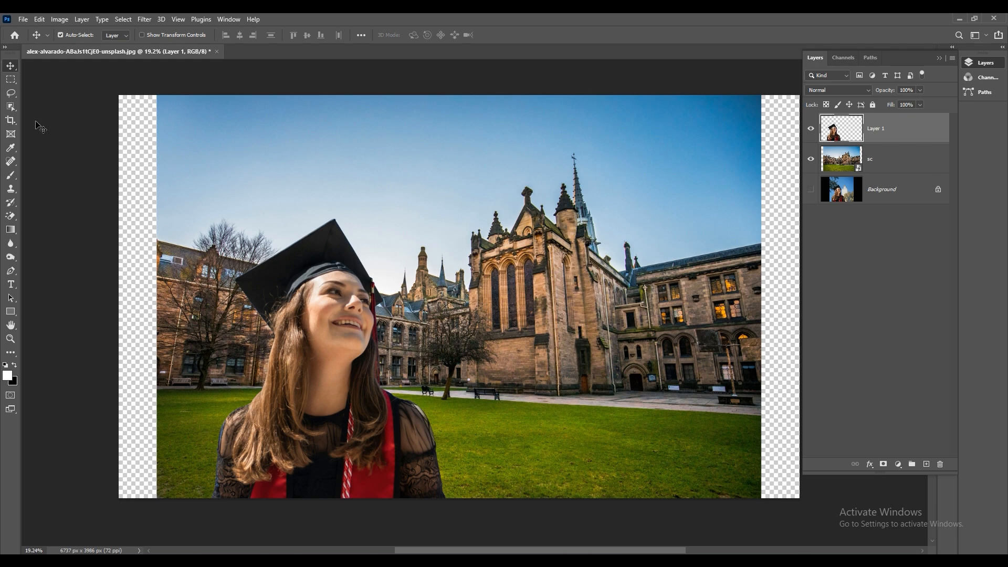
# - Crop the transparent strips off both sides so the canvas matches the building photo, about 5985 px wide
pyautogui.click(11, 121)
pyautogui.moveTo(116, 287); pyautogui.dragTo(156, 288)
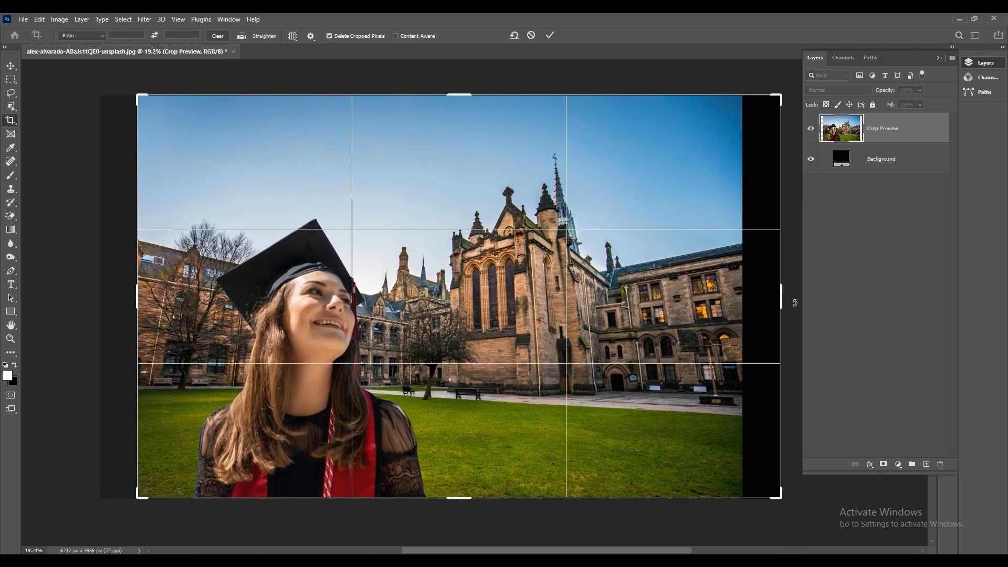
pyautogui.moveTo(784, 293); pyautogui.dragTo(772, 294)
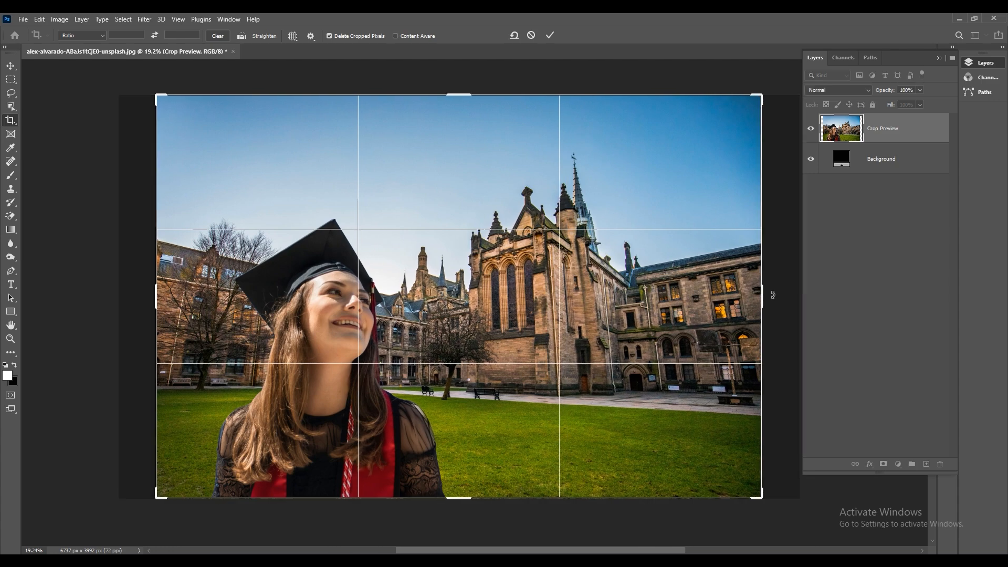
pyautogui.click(550, 35)
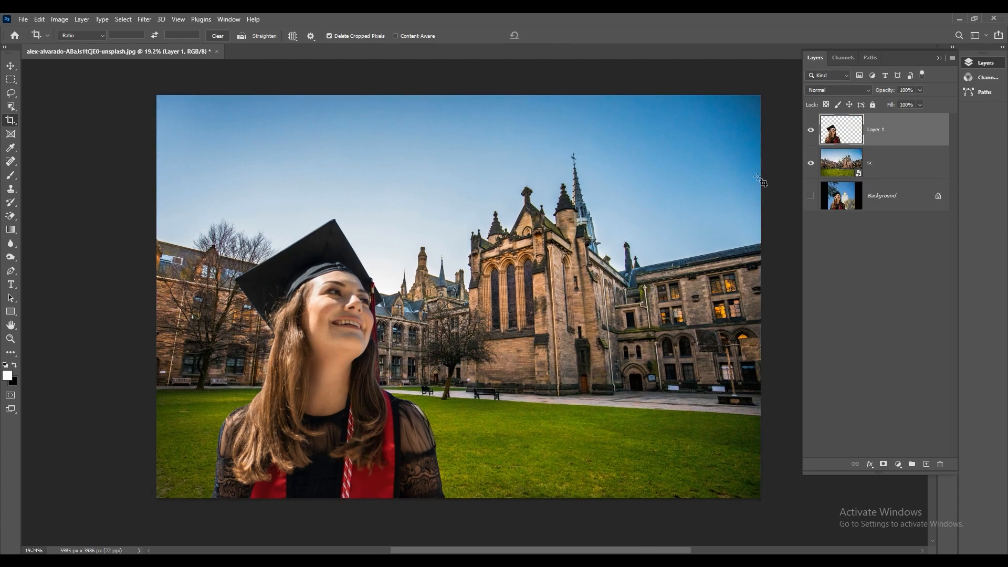
# - Compare the original photo with the composite by toggling the visibility of Layer 1, sc and Background
pyautogui.click(812, 130)
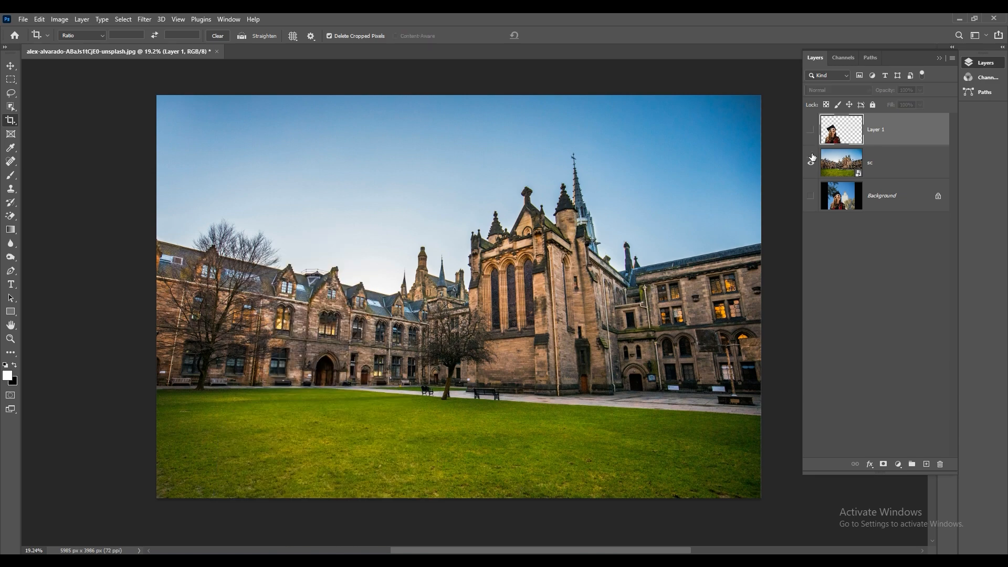
pyautogui.click(812, 160)
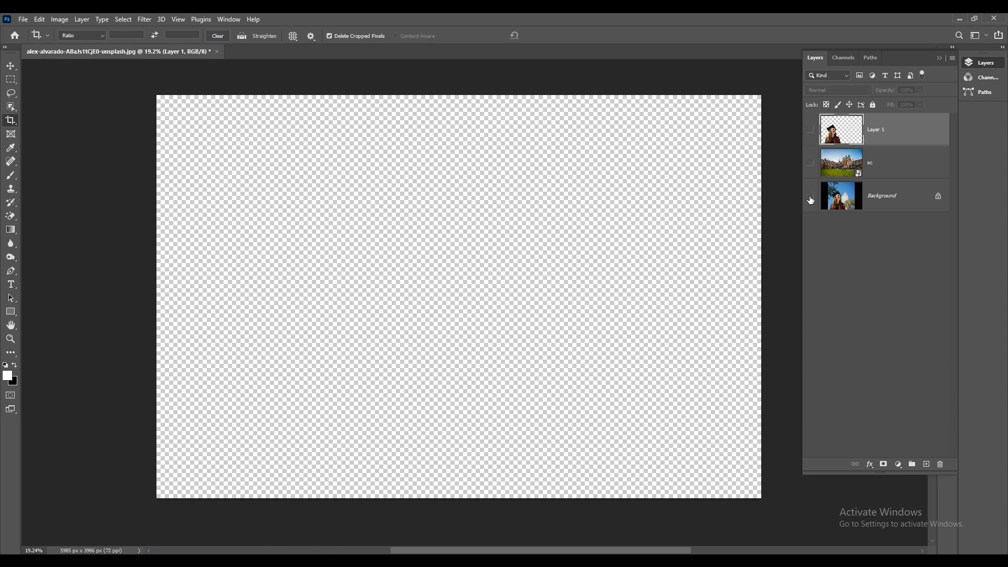
pyautogui.click(810, 197)
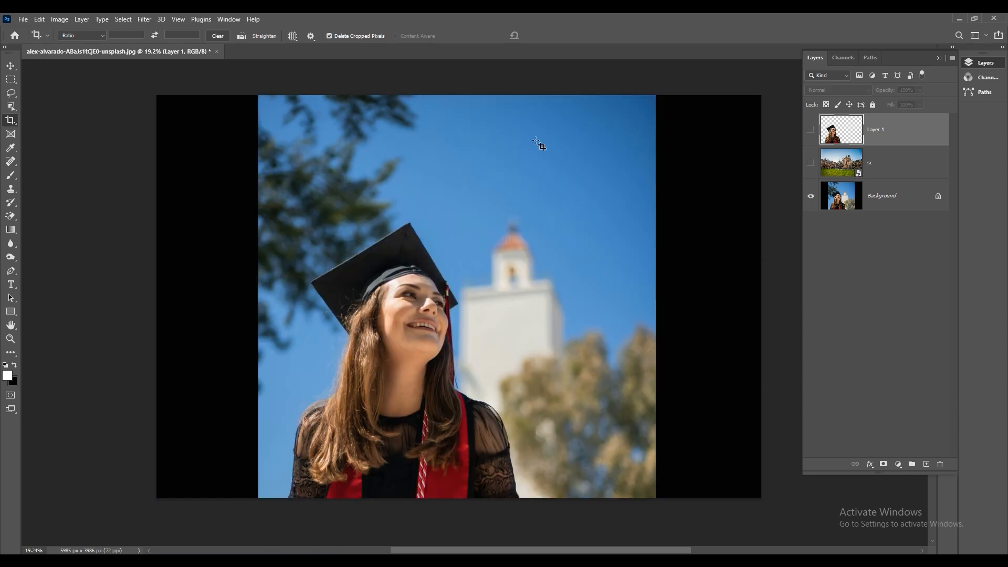
pyautogui.click(811, 130)
pyautogui.click(808, 162)
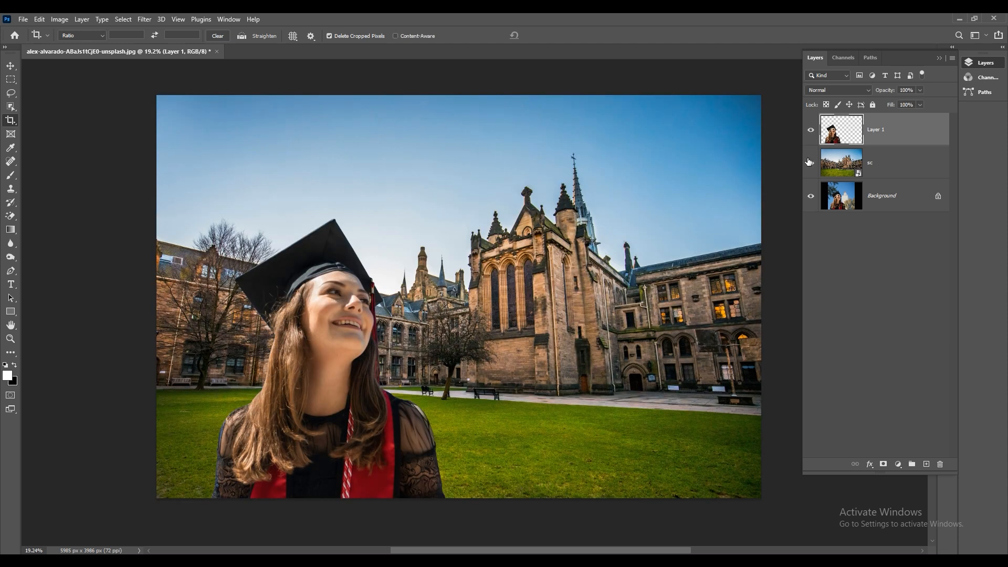